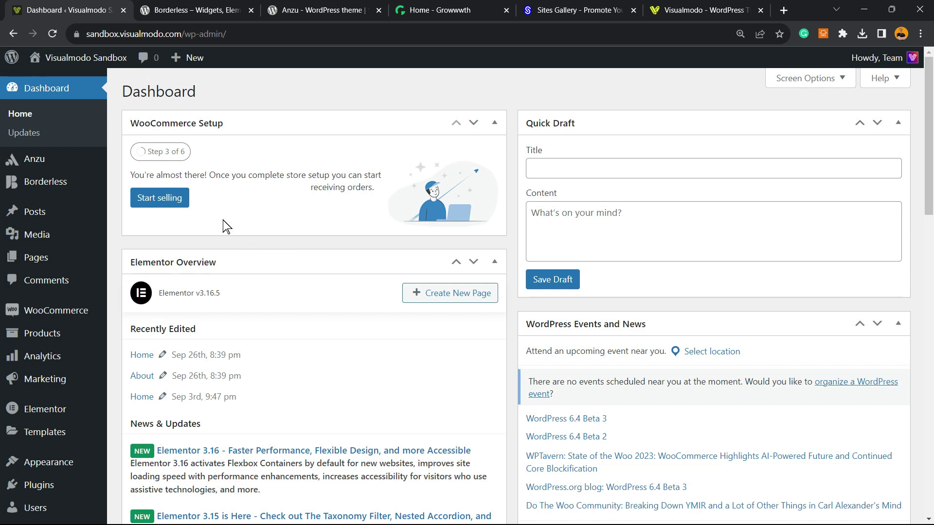
Step: Go to the Plugins > Add New page in WordPress admin
mouse_move(47, 194)
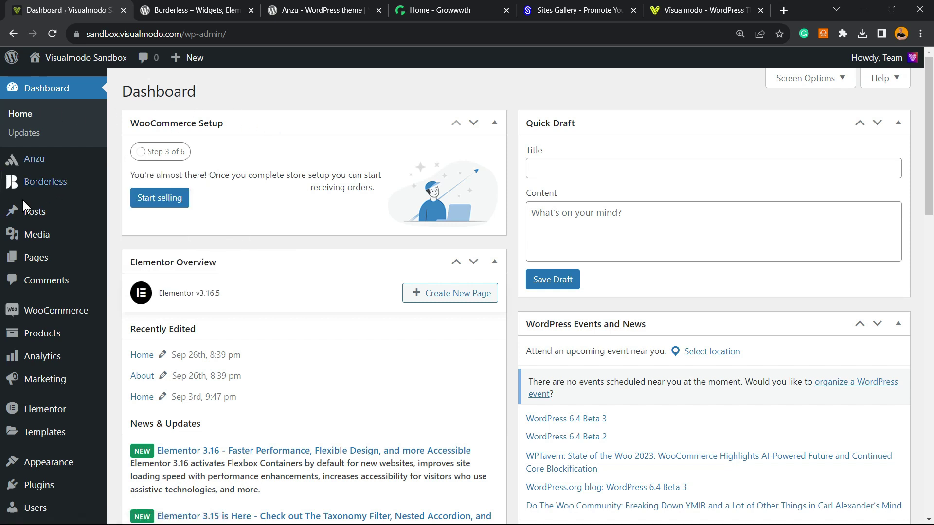
scroll(53, 263, down, 5)
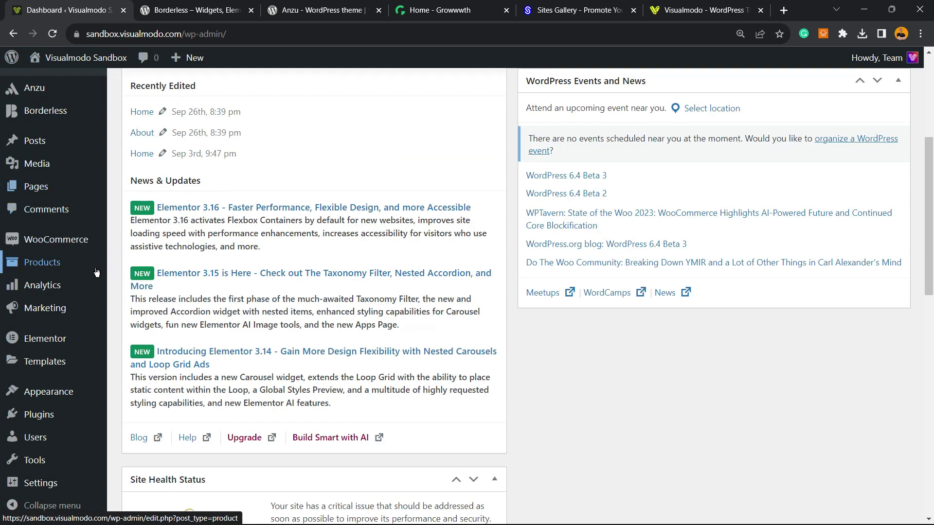
click(50, 416)
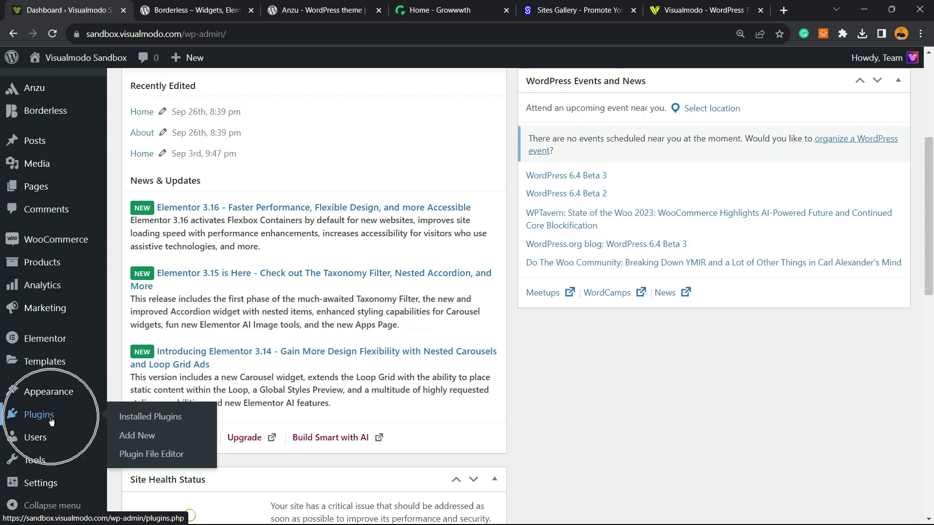
click(134, 434)
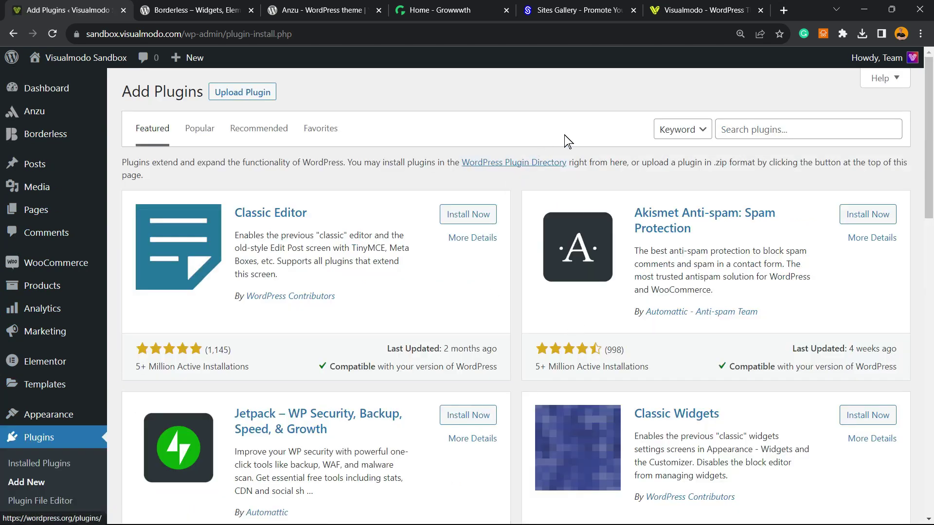
Step: Search the directory for FunnelKit Funnel Builder, then install and activate it
click(800, 130)
text(FunnelKit Funnel Builder)
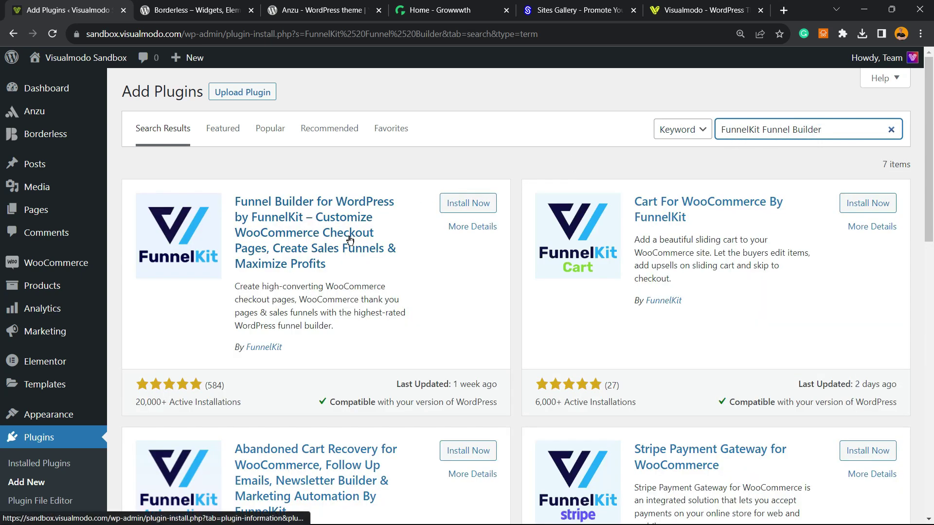
click(465, 203)
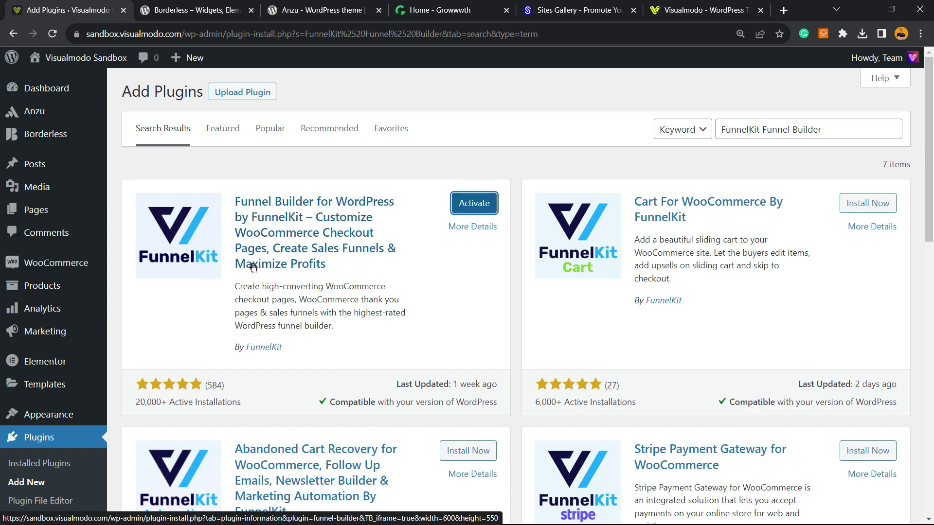
click(489, 206)
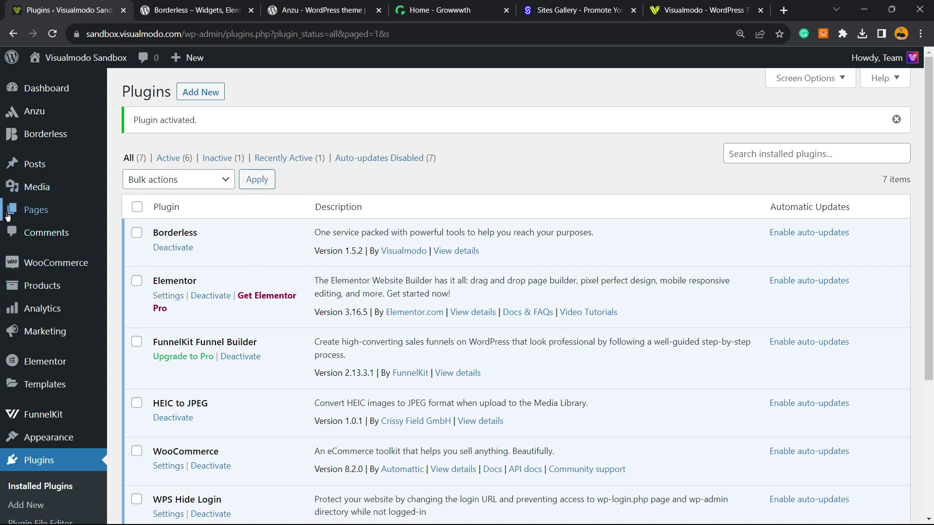
Step: Open the empty FunnelKit > Funnels page from the admin sidebar
scroll(54, 208, down, 4)
mouse_move(29, 308)
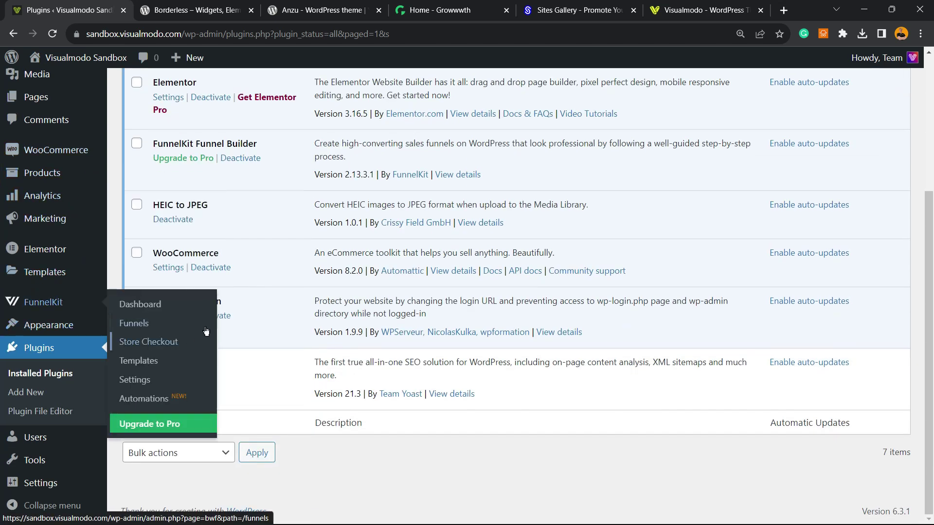
click(58, 305)
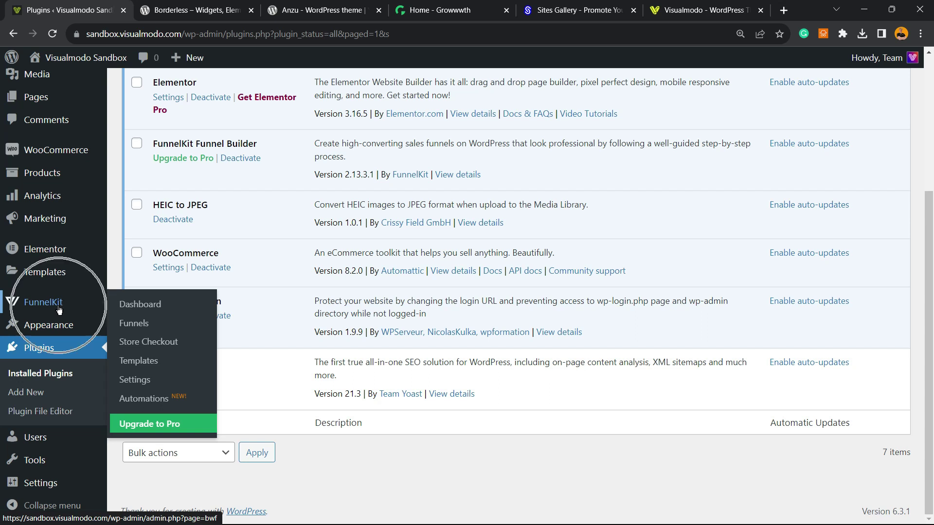
click(147, 329)
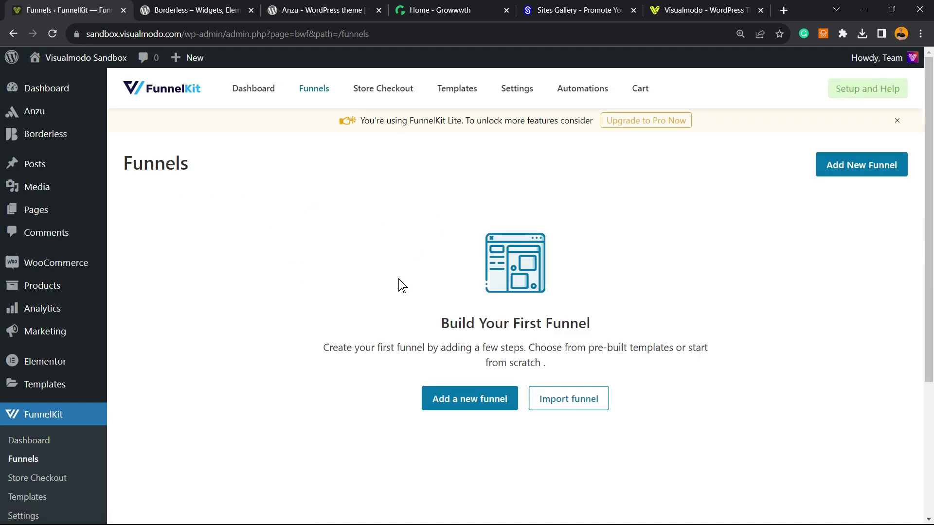
Step: Start a new funnel to reach the Funnel Templates gallery
double_click(456, 325)
click(457, 325)
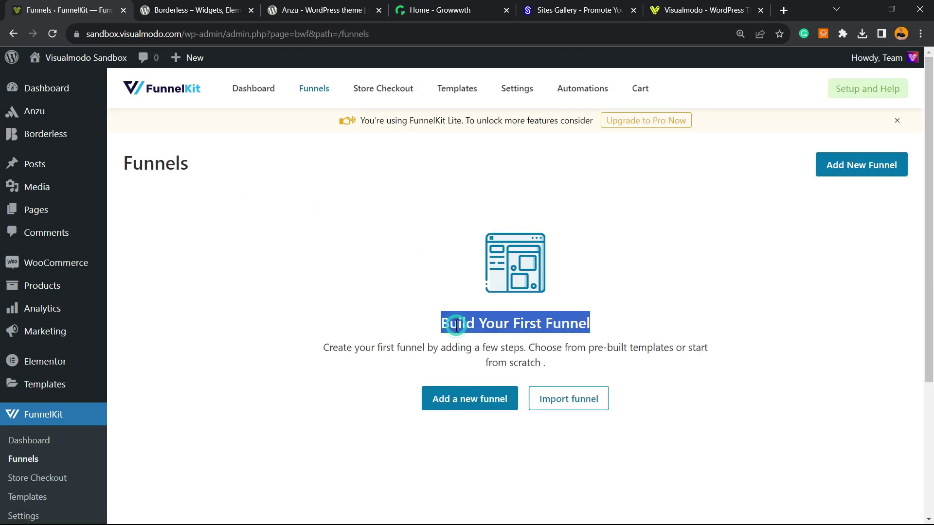
click(445, 403)
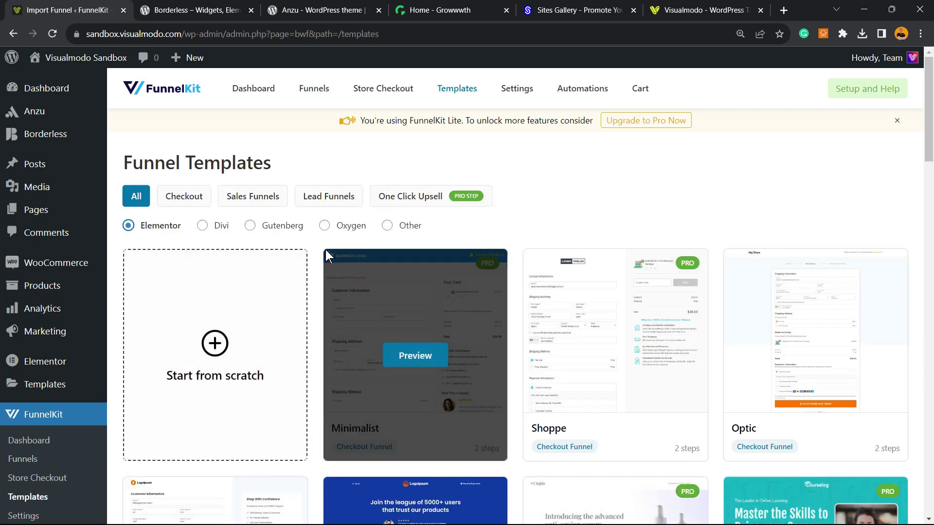
Step: Browse the templates and open the preview of the Presenter sales funnel
scroll(297, 183, down, 5)
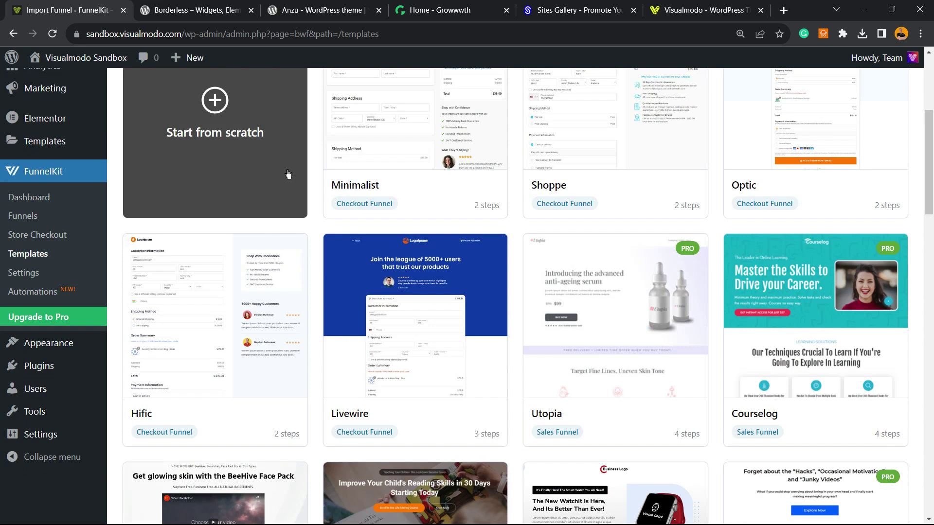
scroll(346, 267, down, 2)
scroll(302, 273, up, 2)
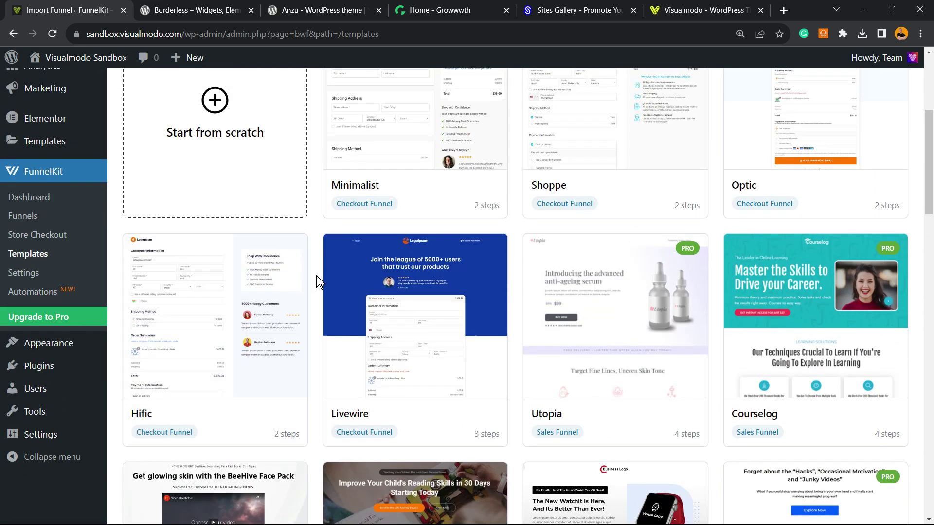
scroll(318, 280, down, 5)
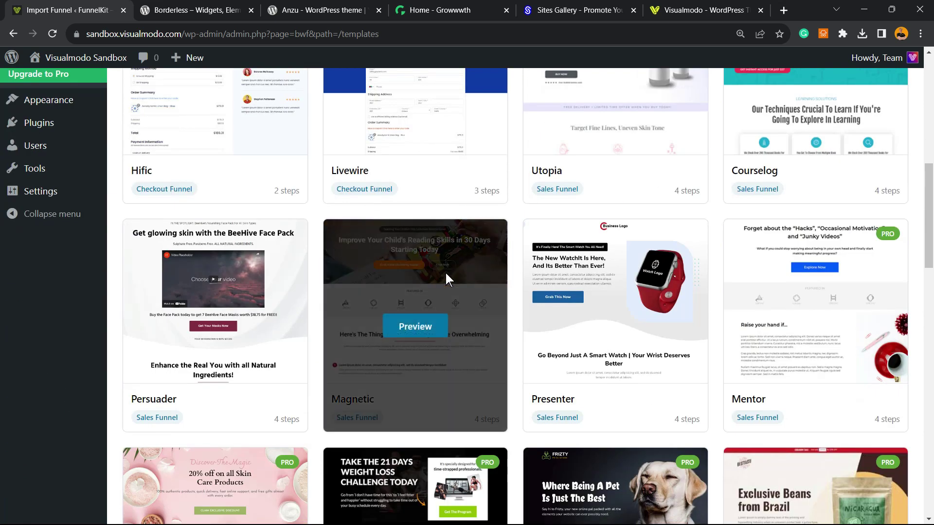
mouse_move(583, 294)
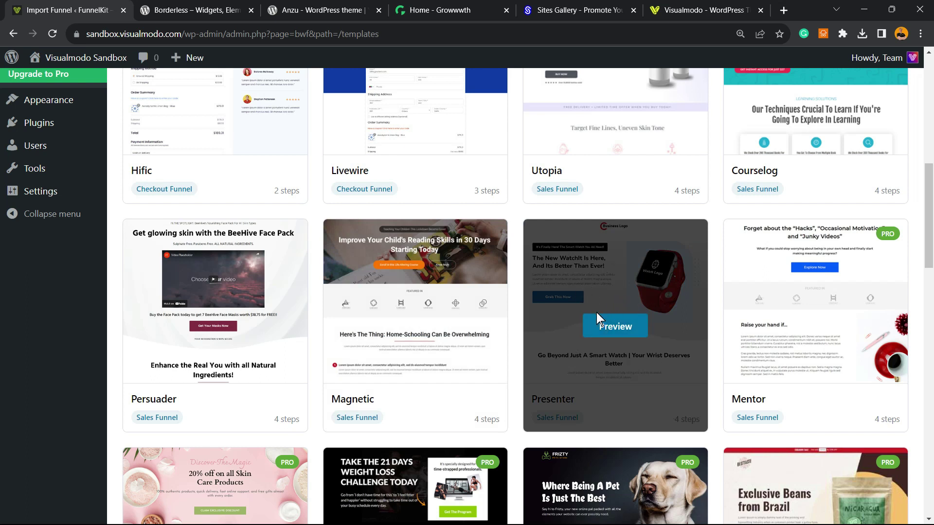
scroll(591, 308, down, 3)
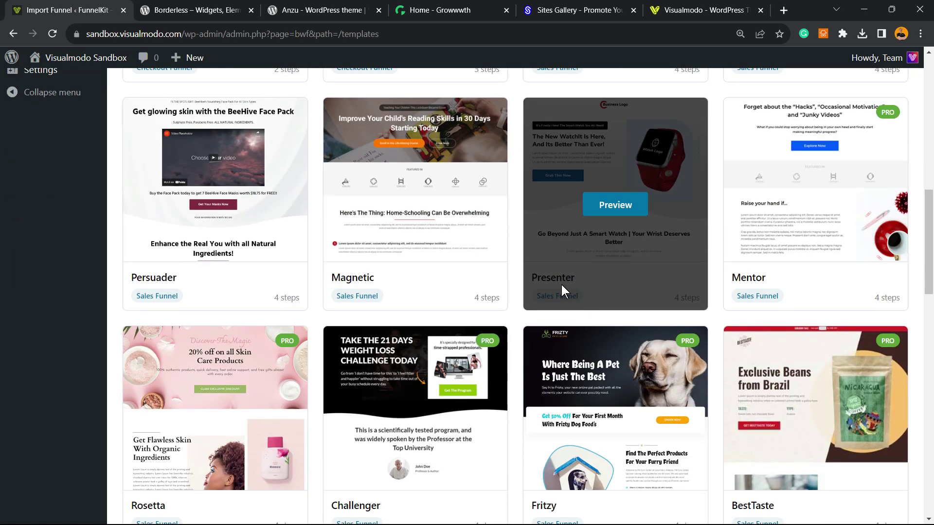
scroll(561, 285, up, 5)
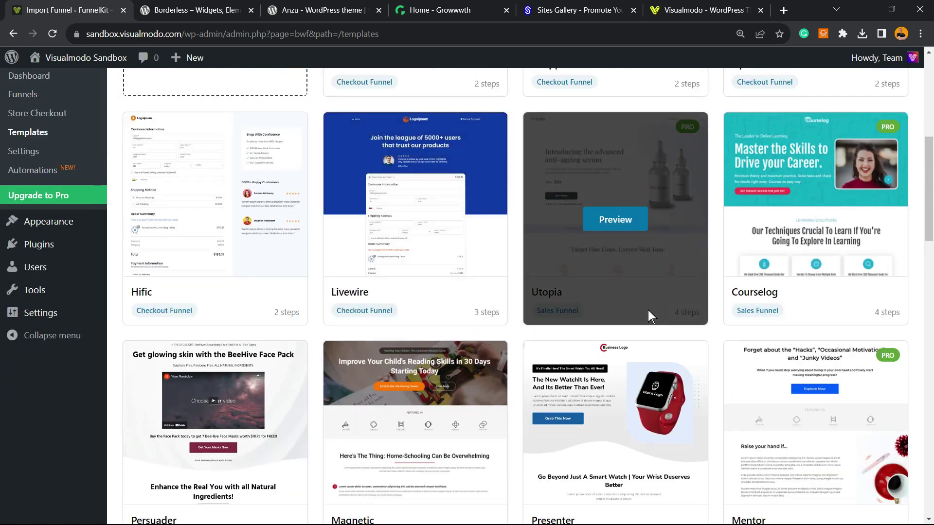
scroll(437, 363, down, 5)
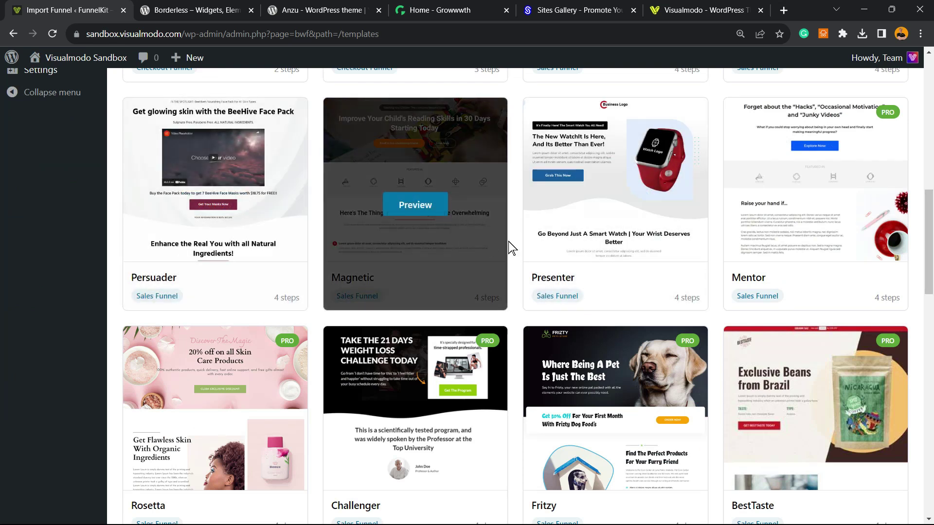
click(629, 205)
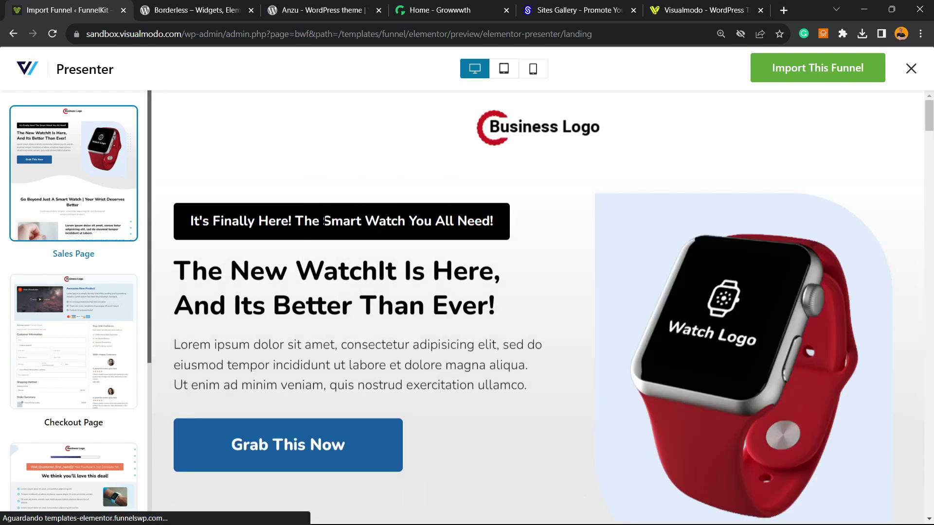
scroll(408, 244, down, 15)
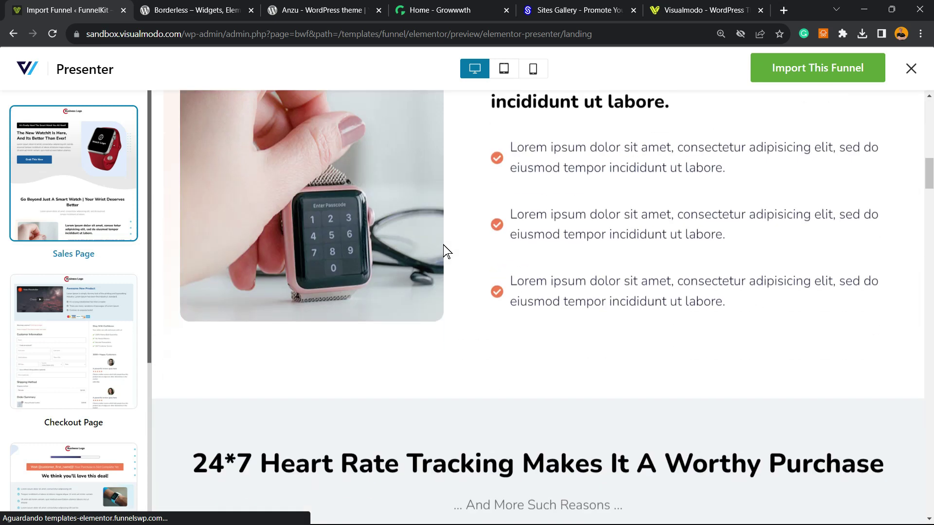
scroll(444, 252, down, 15)
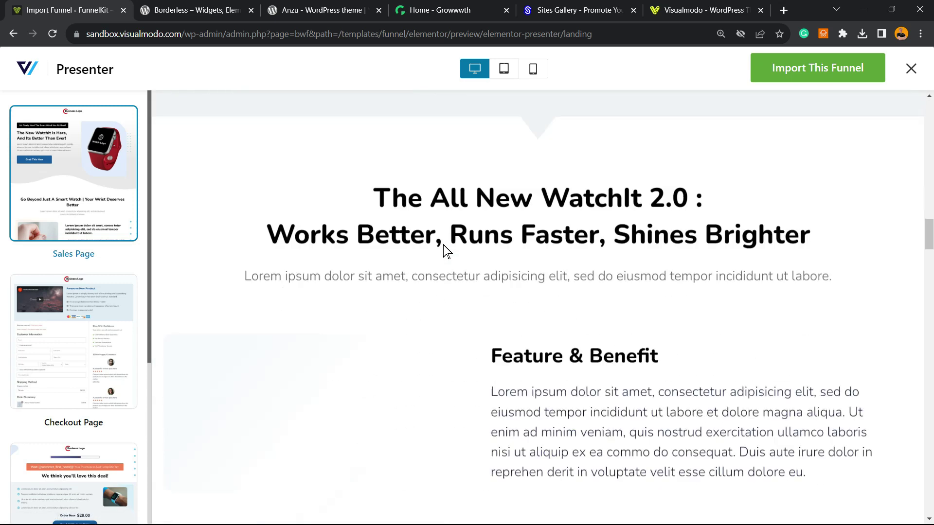
scroll(444, 252, down, 15)
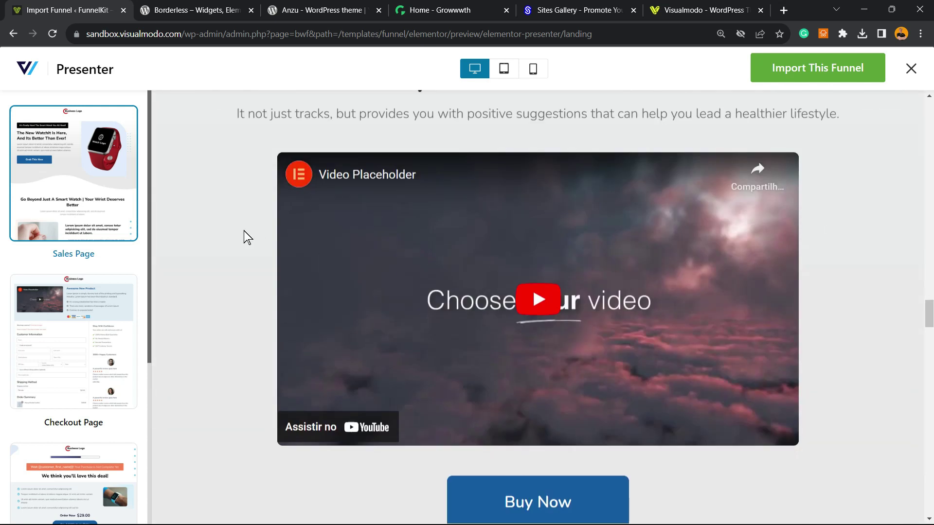
scroll(238, 233, down, 15)
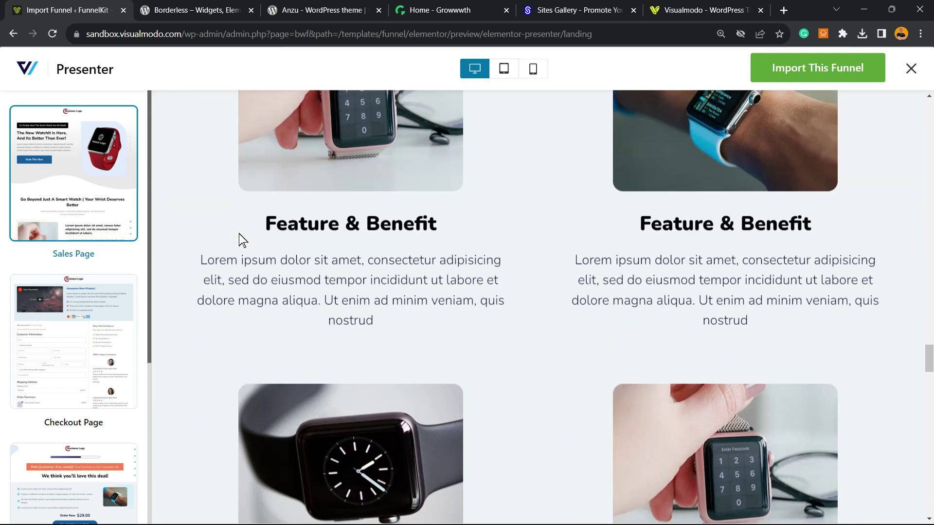
scroll(239, 234, down, 10)
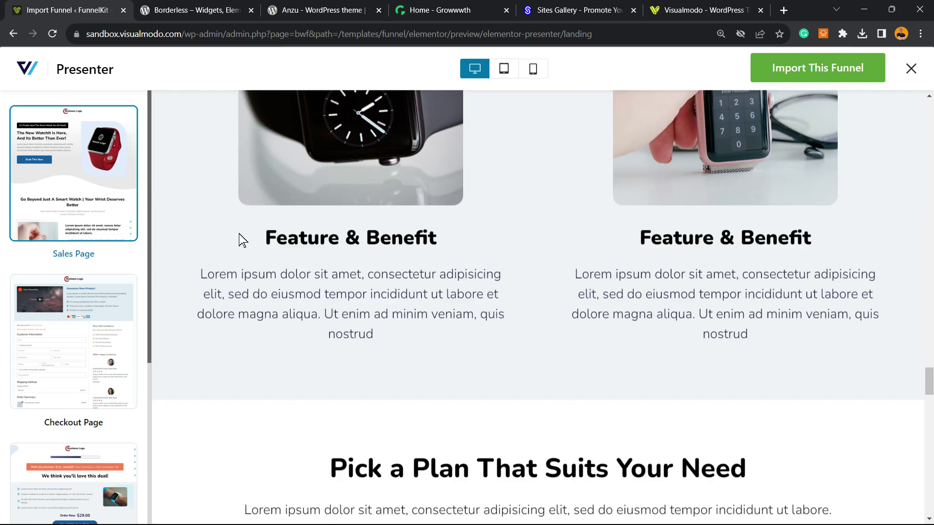
scroll(239, 240, down, 10)
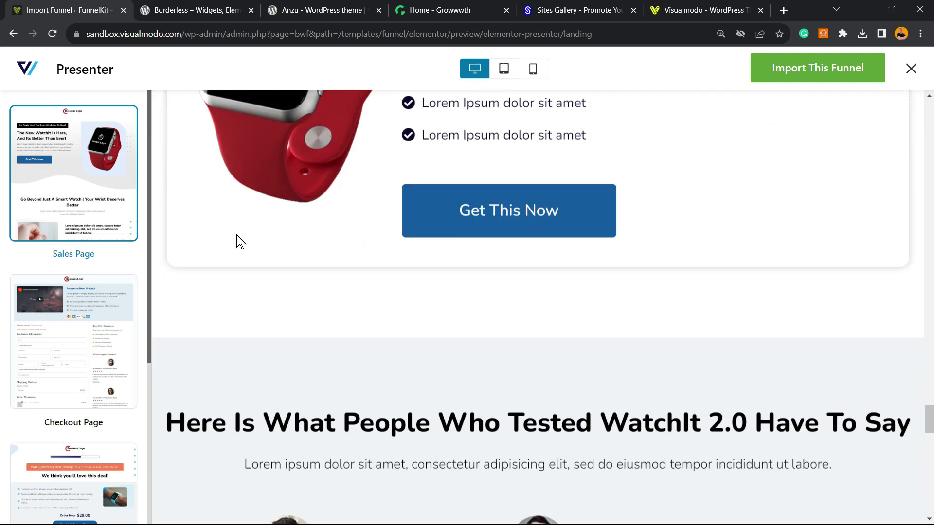
scroll(357, 250, up, 2)
scroll(449, 220, down, 5)
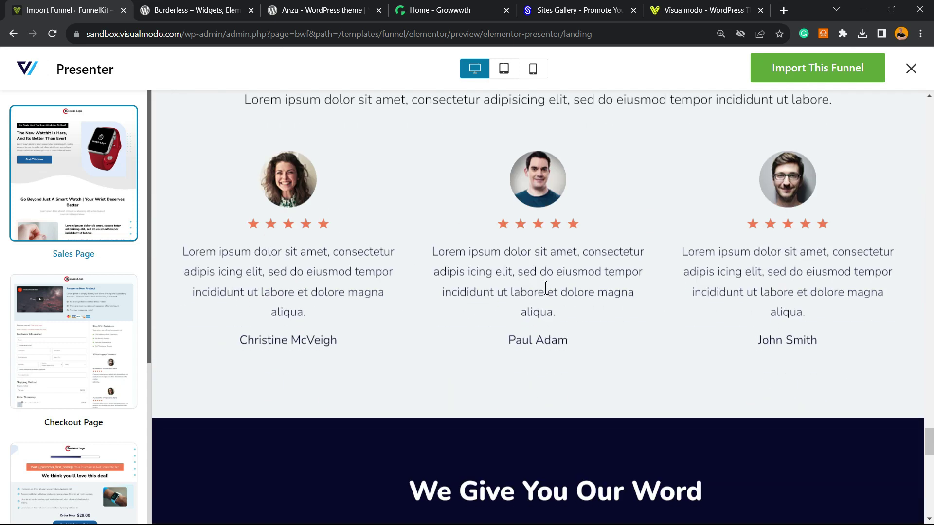
scroll(546, 288, down, 5)
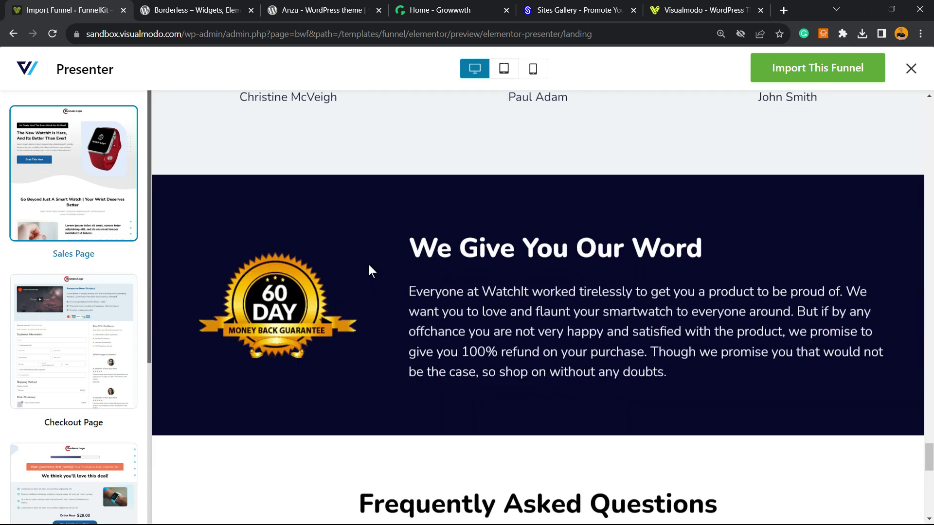
scroll(371, 283, down, 10)
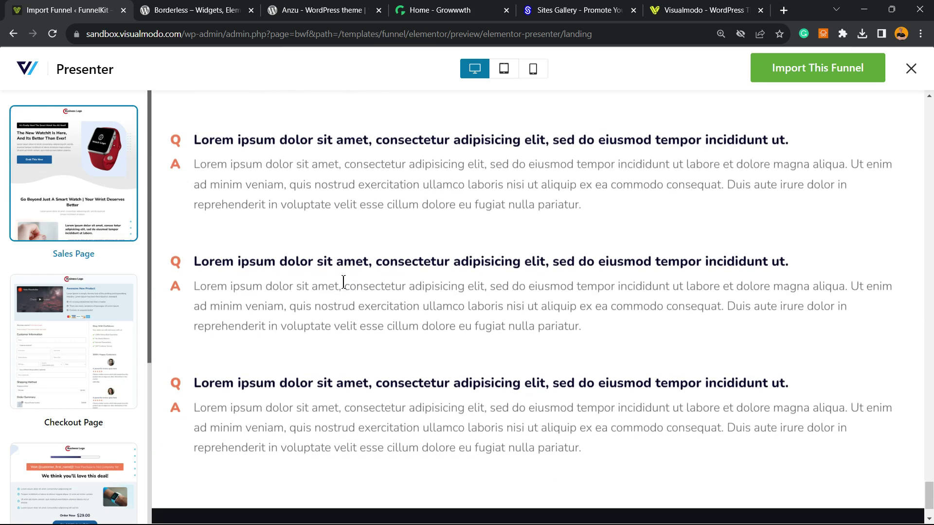
scroll(340, 285, up, 5)
scroll(340, 287, down, 8)
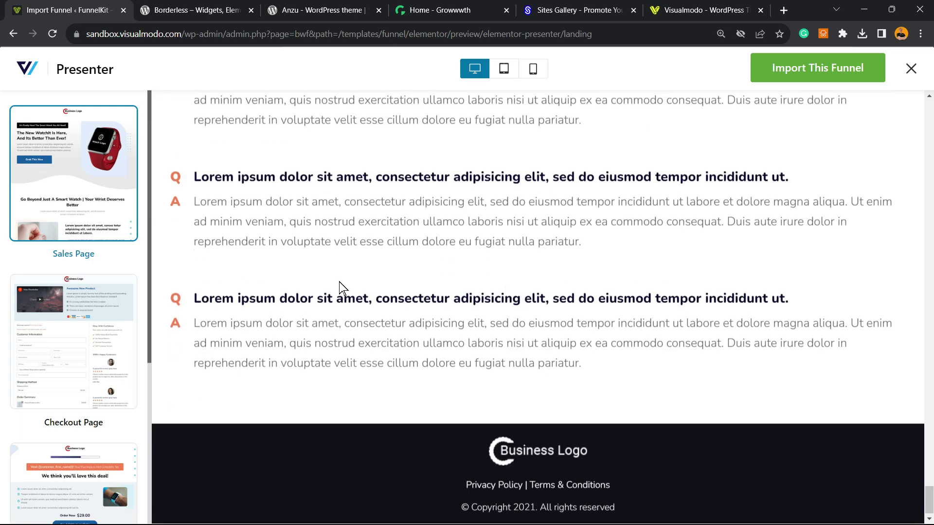
scroll(339, 287, up, 15)
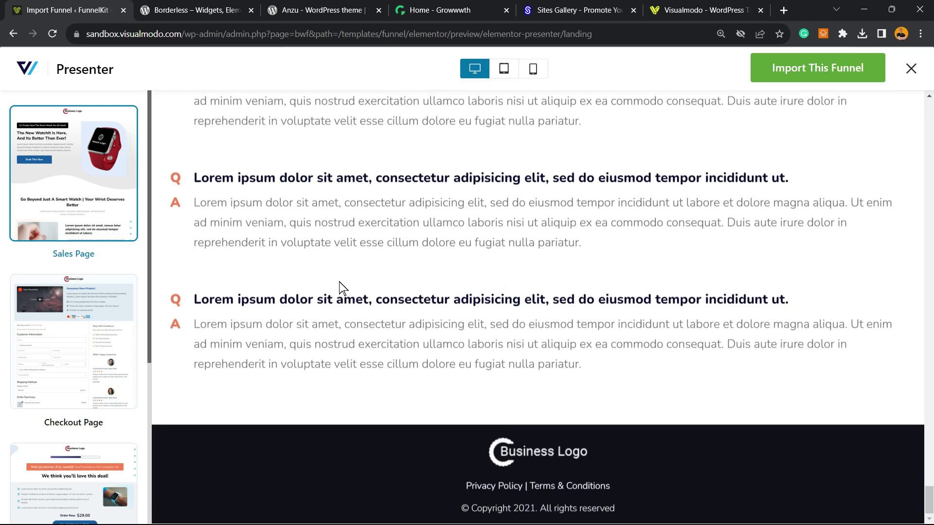
scroll(354, 277, up, 15)
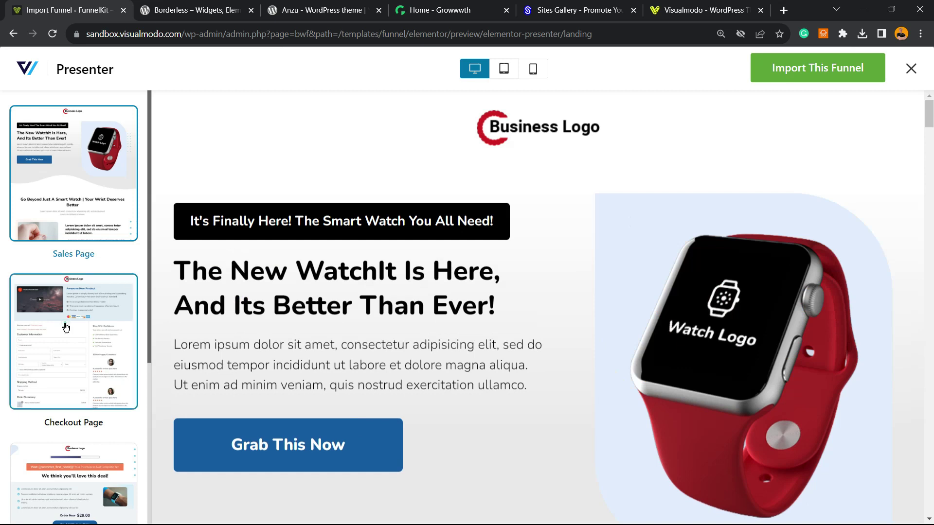
click(140, 280)
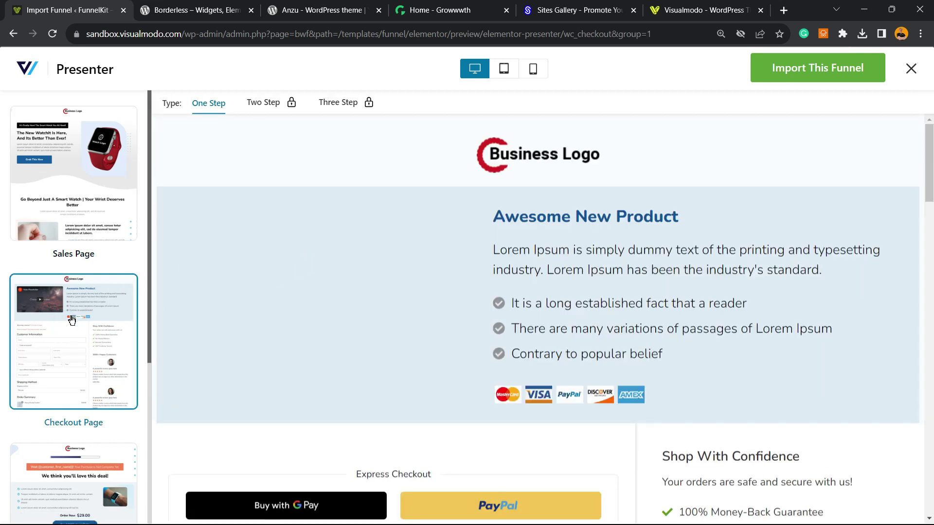
Step: Preview the Presenter template's One Click Upsell and Thank You pages
scroll(411, 300, down, 20)
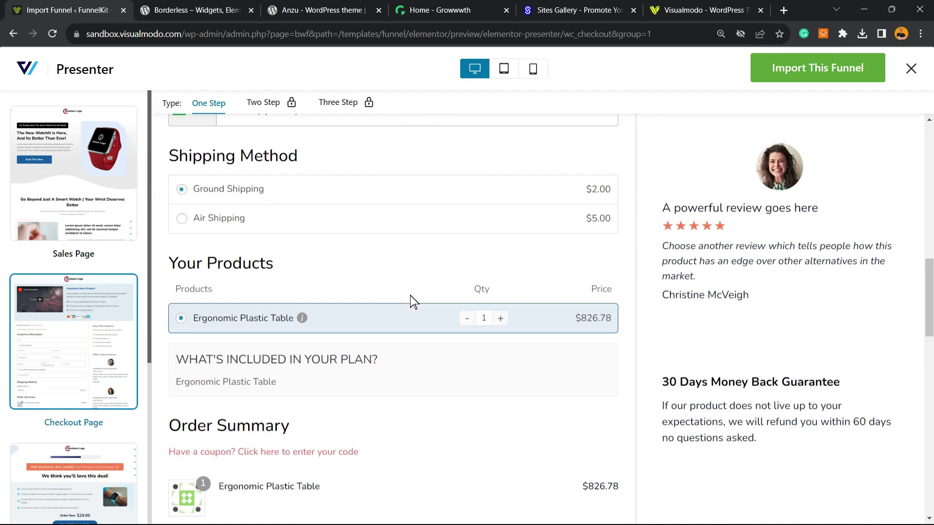
scroll(410, 296, down, 5)
scroll(77, 351, down, 5)
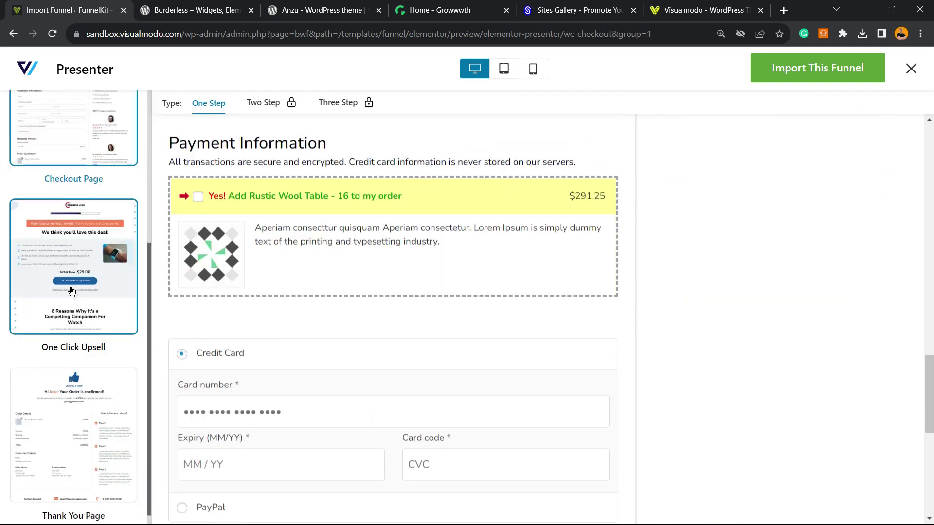
click(71, 281)
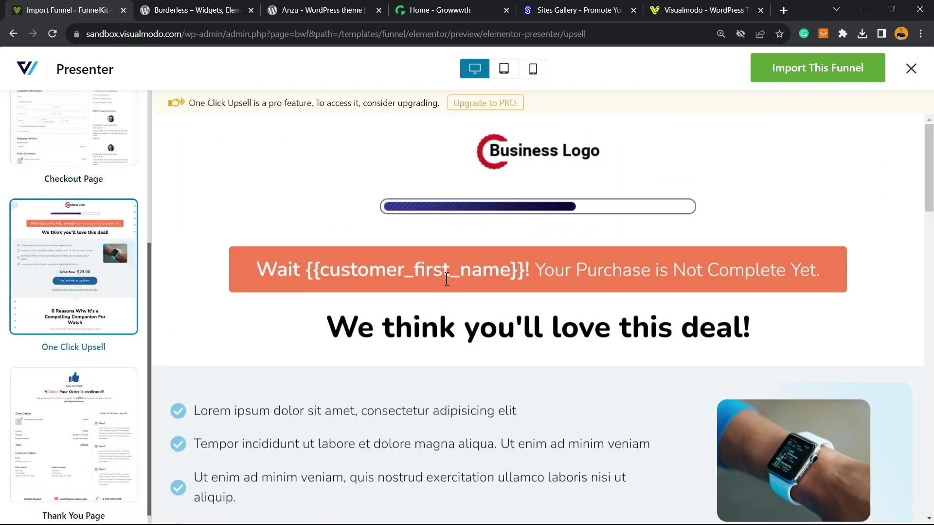
scroll(447, 280, down, 2)
scroll(431, 281, up, 2)
scroll(427, 278, down, 5)
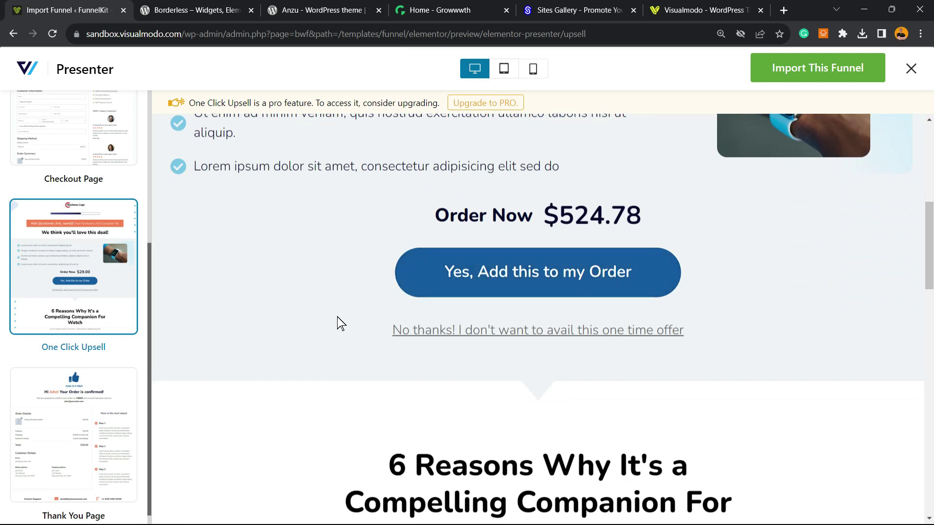
scroll(298, 303, up, 5)
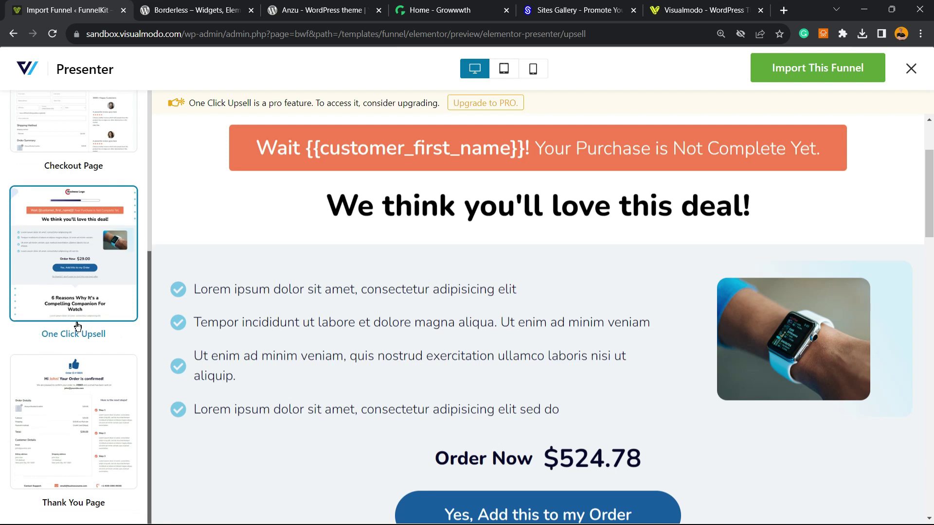
click(70, 396)
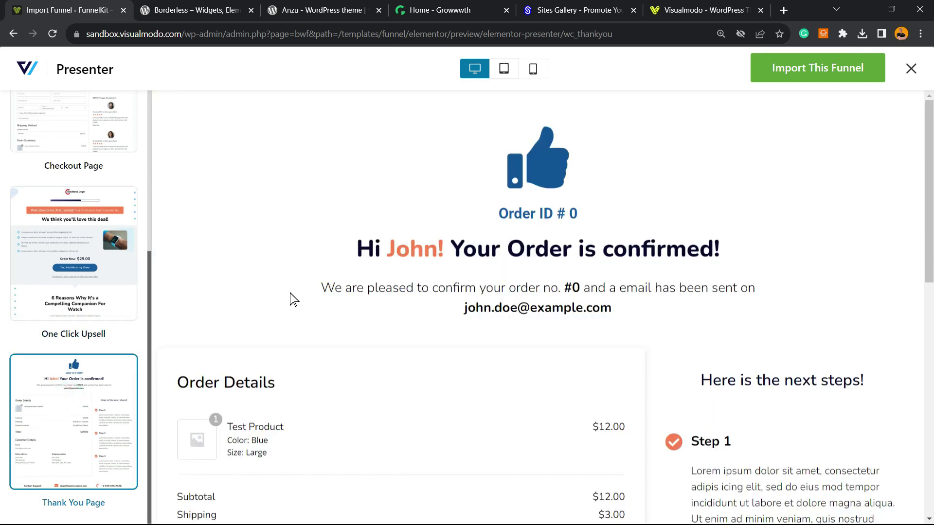
scroll(350, 287, down, 5)
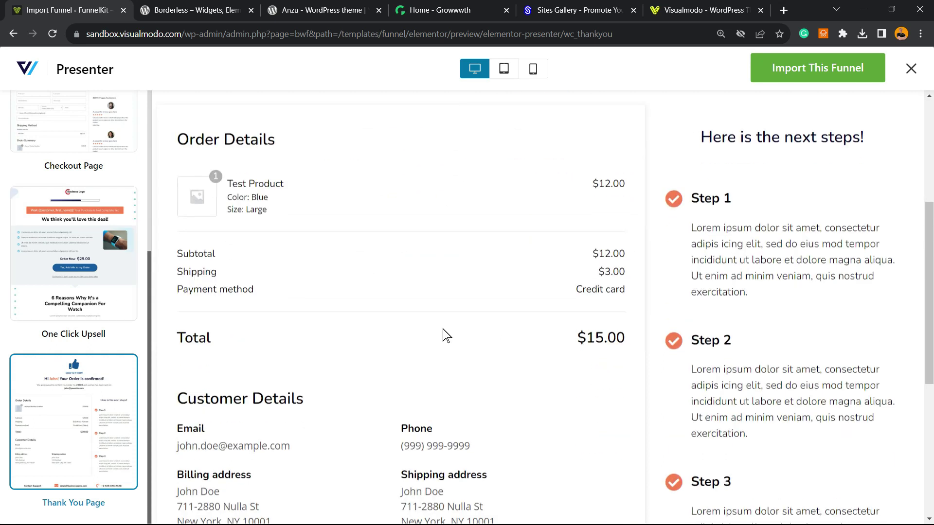
scroll(442, 334, up, 5)
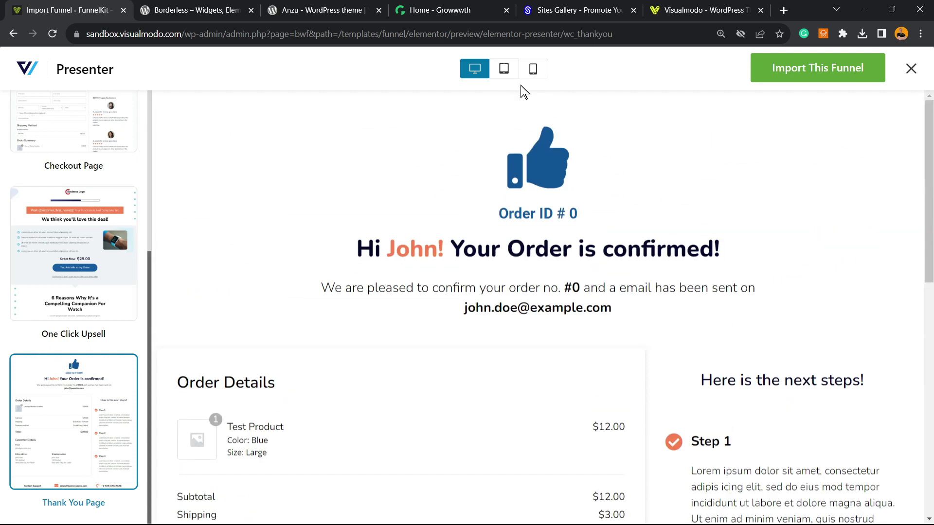
Step: Check the thank-you page at tablet and mobile widths, then choose to import the template
click(504, 68)
click(532, 72)
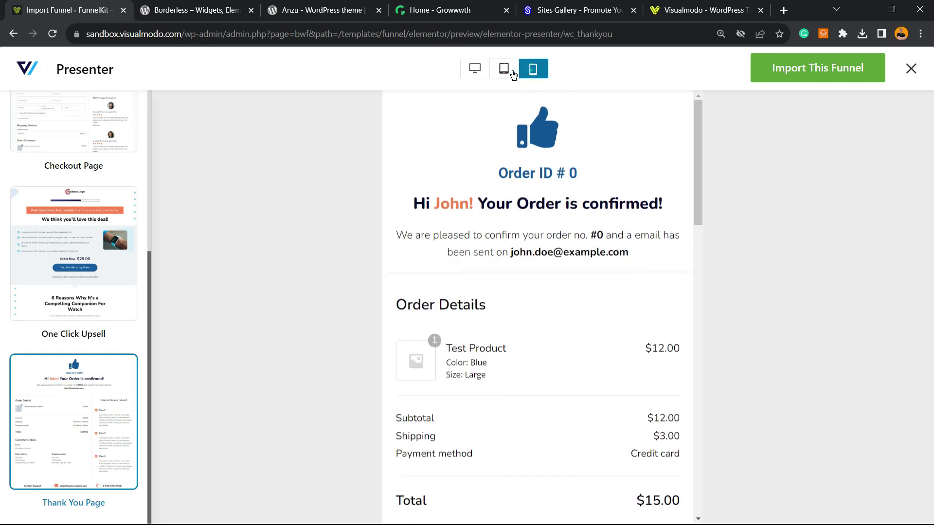
click(502, 73)
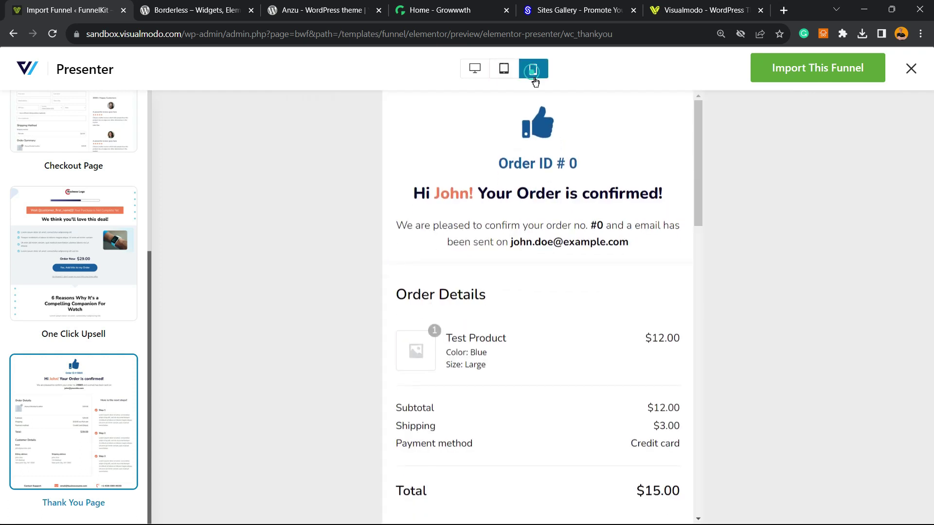
scroll(590, 316, down, 10)
scroll(590, 317, up, 9)
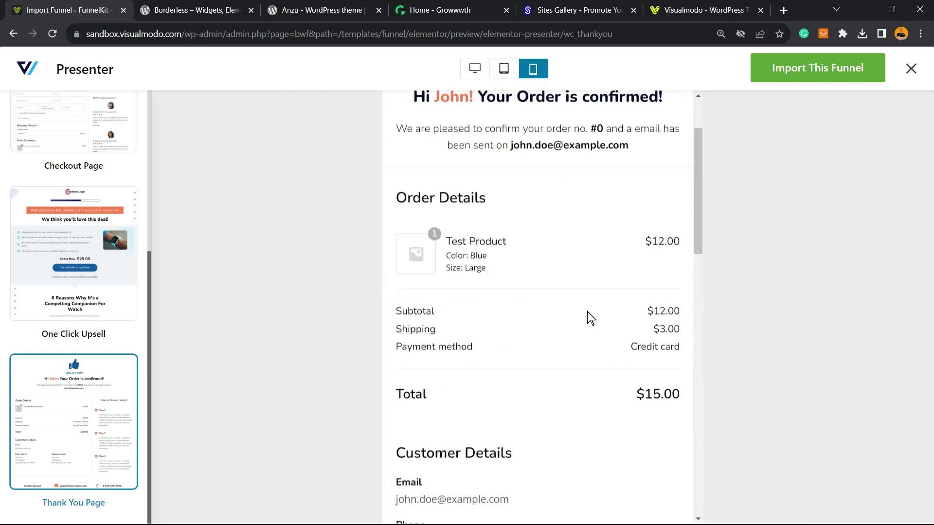
scroll(579, 297, down, 10)
scroll(575, 290, up, 12)
click(784, 74)
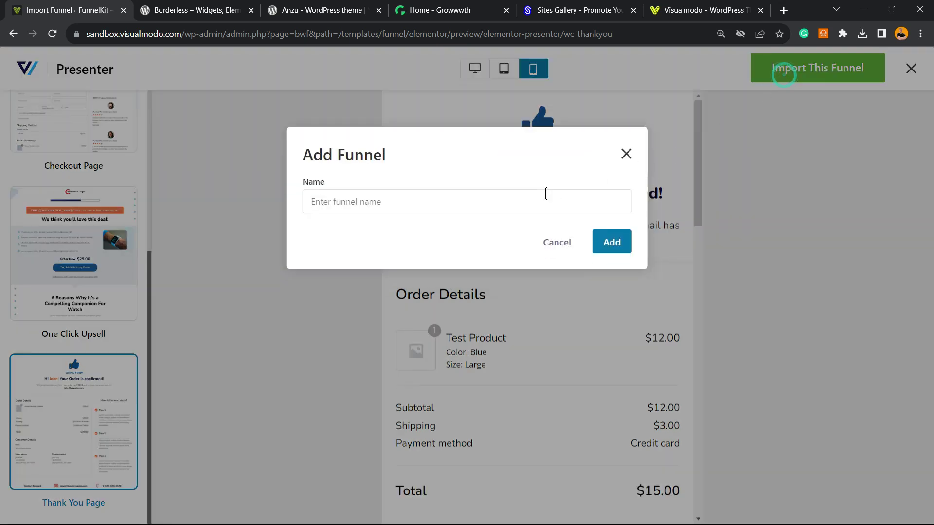
Step: Name the funnel 'Visualmodo WordPress themes', add it, and review its Canvas steps
click(367, 202)
click(405, 232)
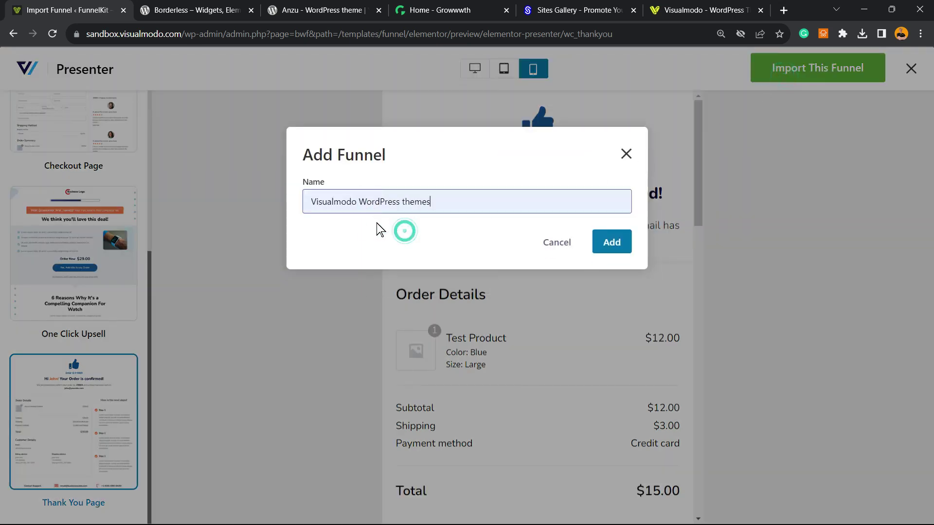
click(596, 247)
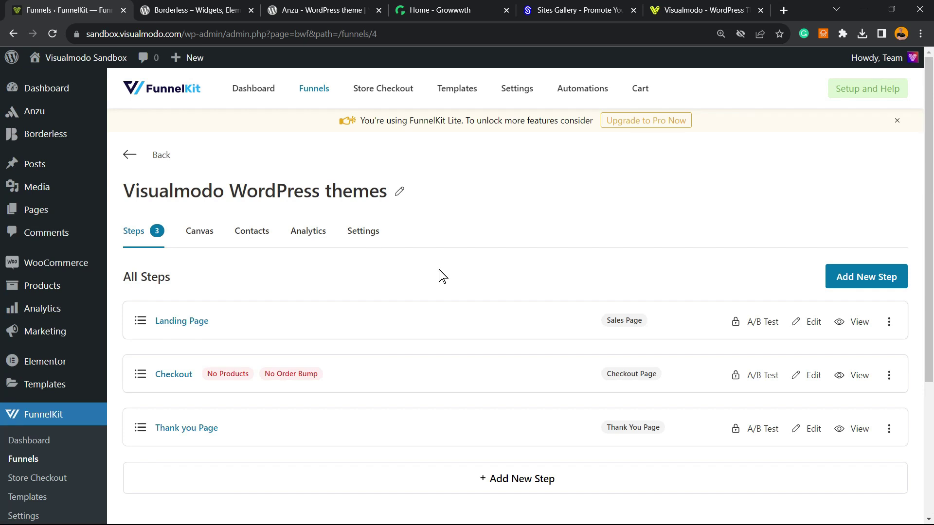
scroll(338, 265, down, 2)
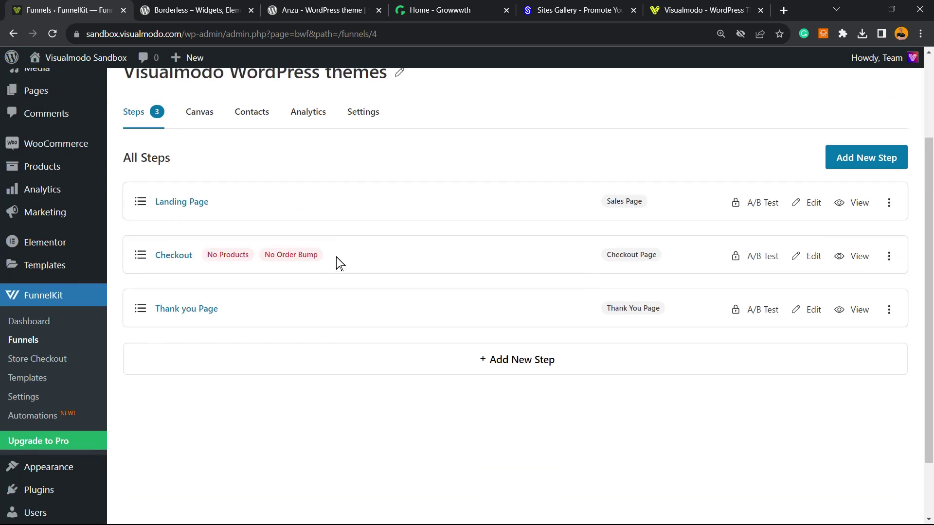
scroll(338, 265, up, 2)
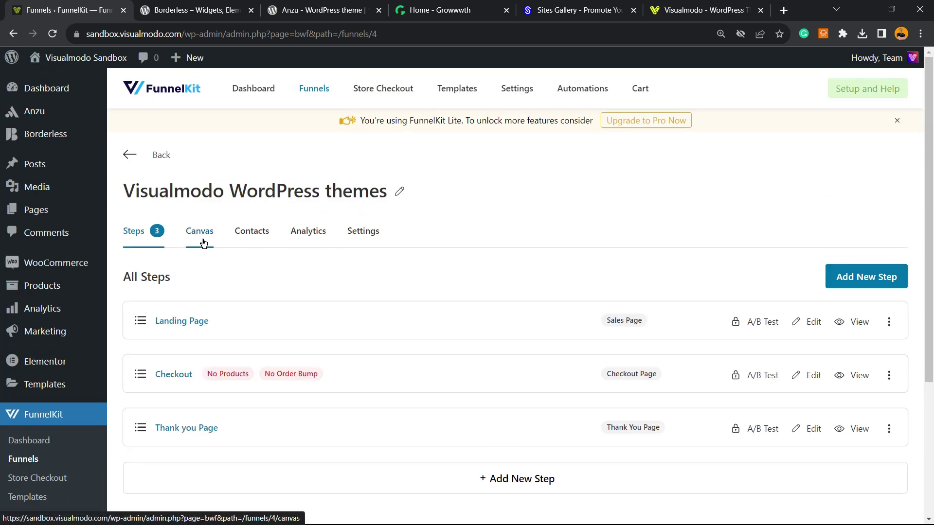
scroll(229, 246, down, 2)
click(199, 106)
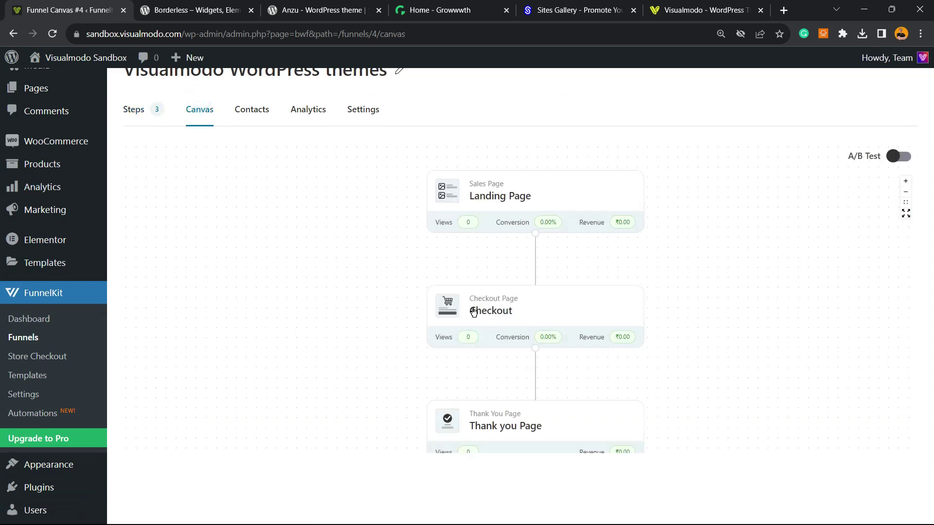
scroll(369, 304, up, 3)
scroll(343, 261, down, 5)
scroll(341, 260, up, 2)
click(252, 112)
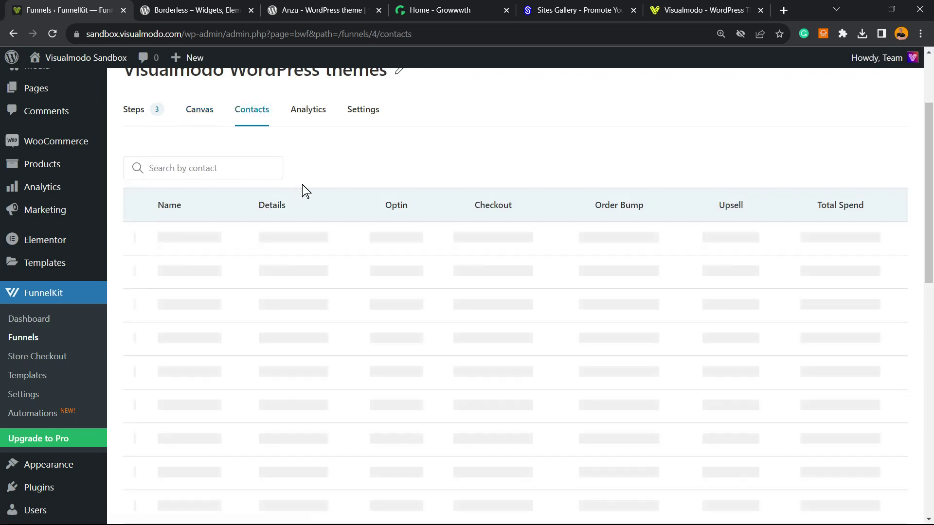
click(310, 111)
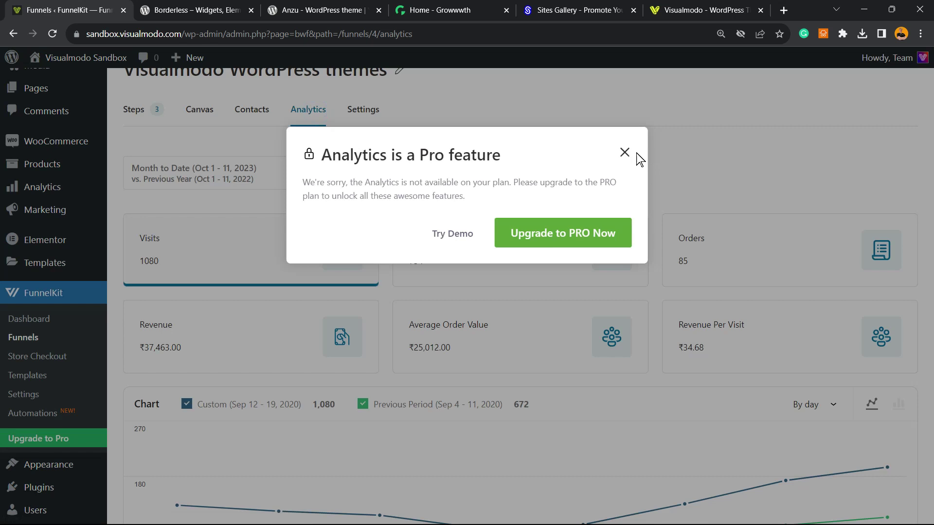
click(625, 152)
click(350, 110)
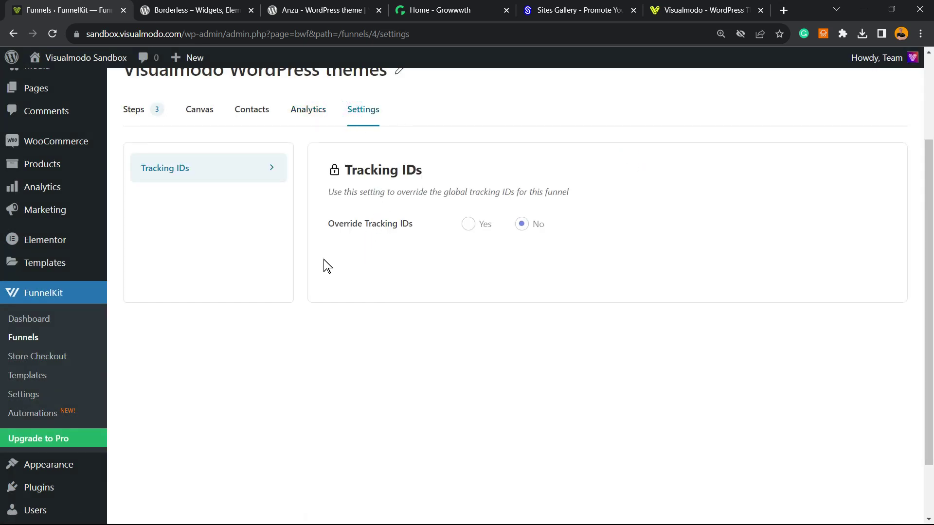
click(144, 115)
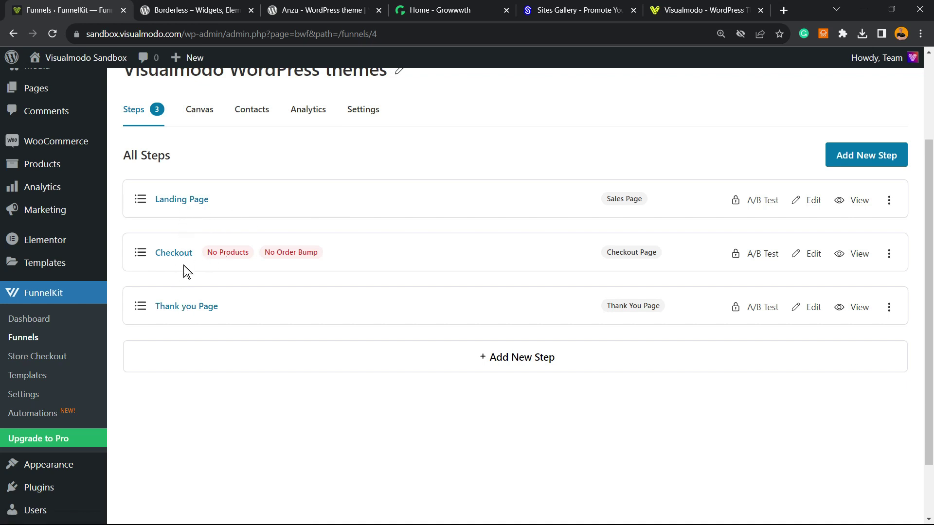
Step: Add the Plant (#85) product to the Checkout step
click(224, 252)
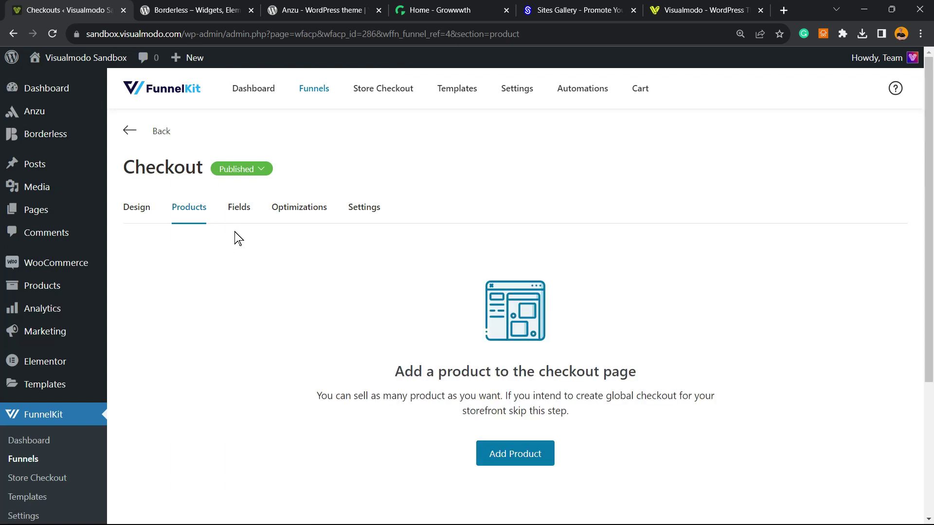
click(510, 460)
click(366, 203)
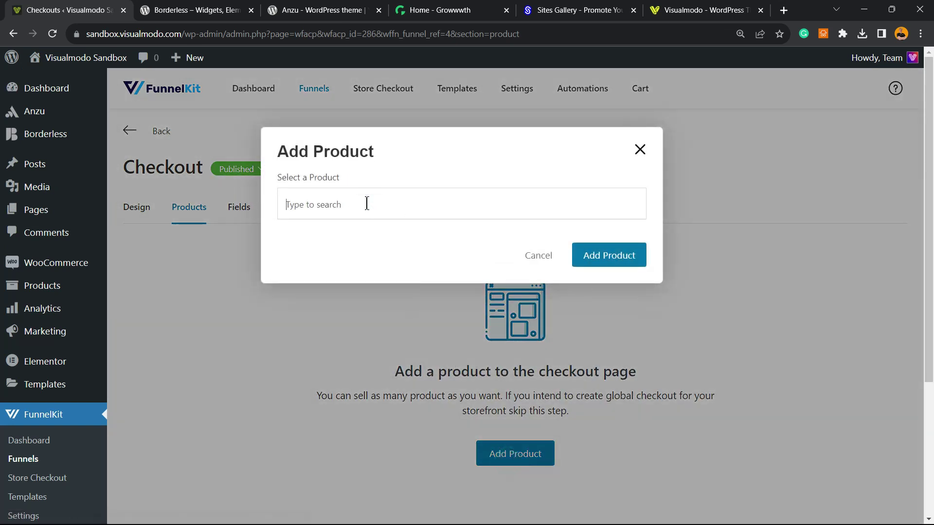
text(pa)
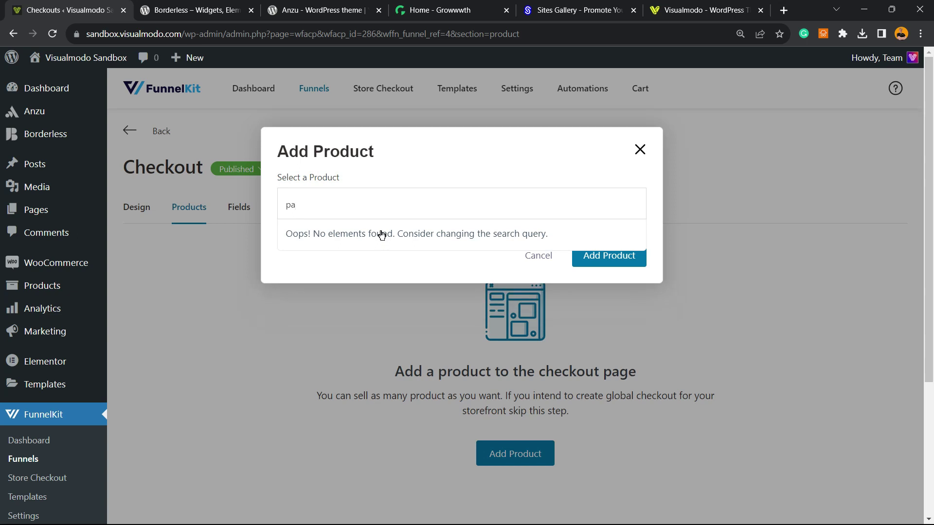
key(BackSpace)
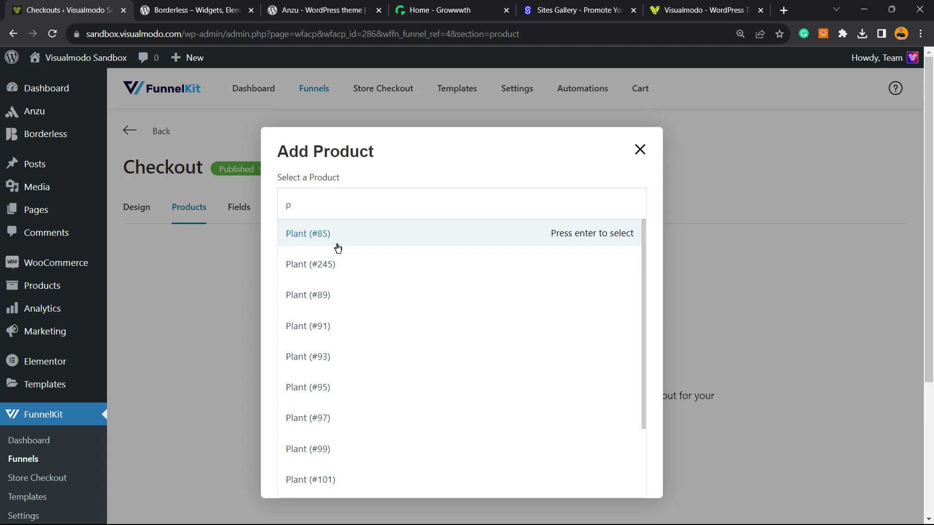
click(338, 247)
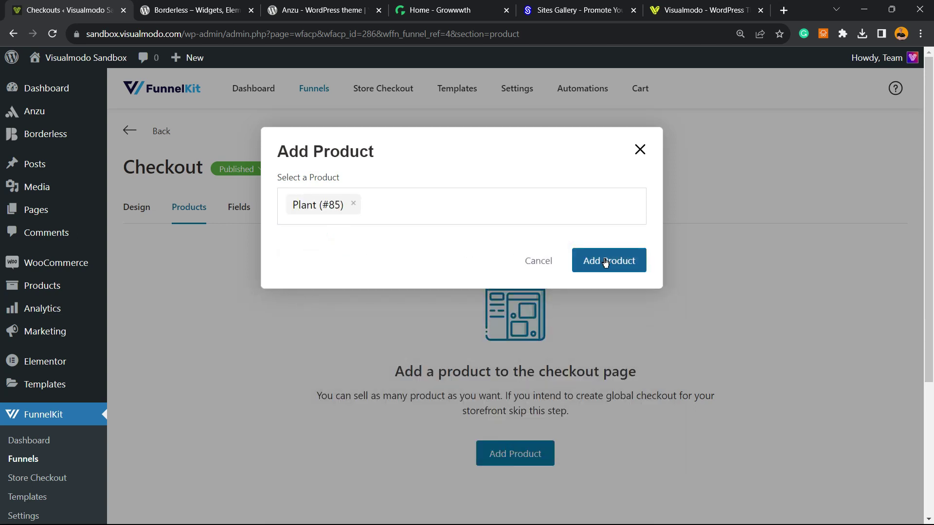
click(611, 263)
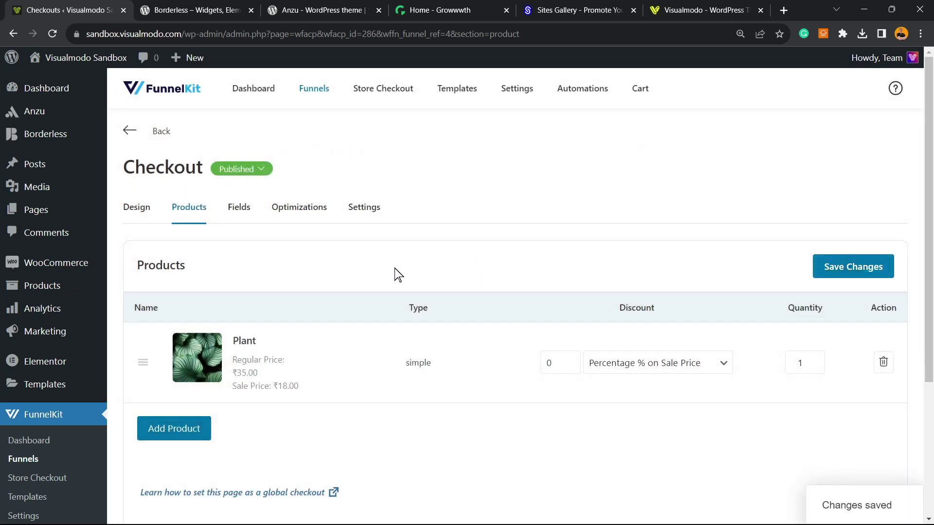
Step: Review the checkout product settings and return to the funnel's steps list
scroll(268, 296, down, 4)
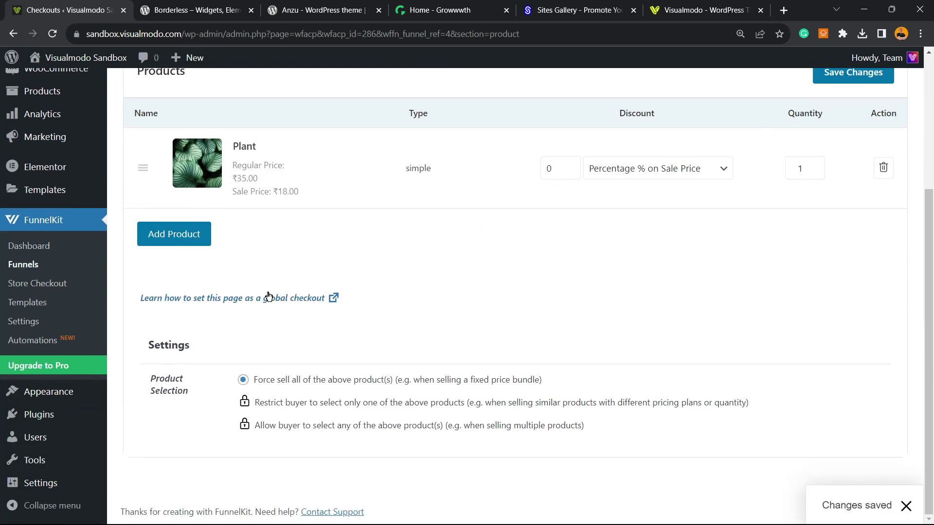
scroll(268, 258, up, 4)
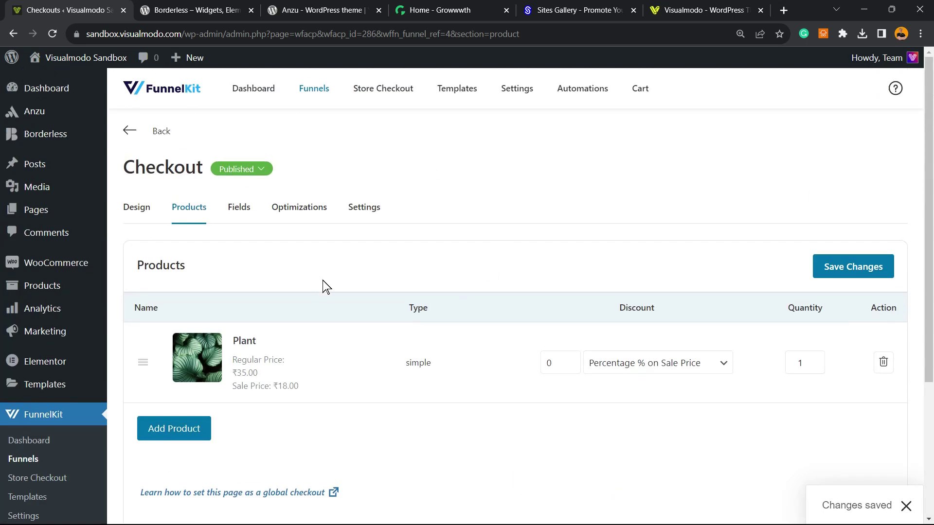
scroll(330, 307, down, 3)
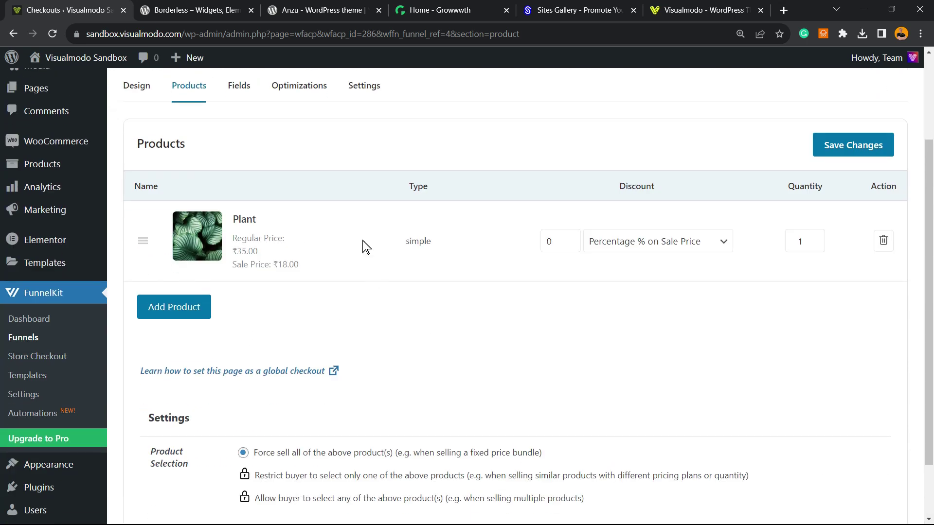
scroll(307, 264, up, 3)
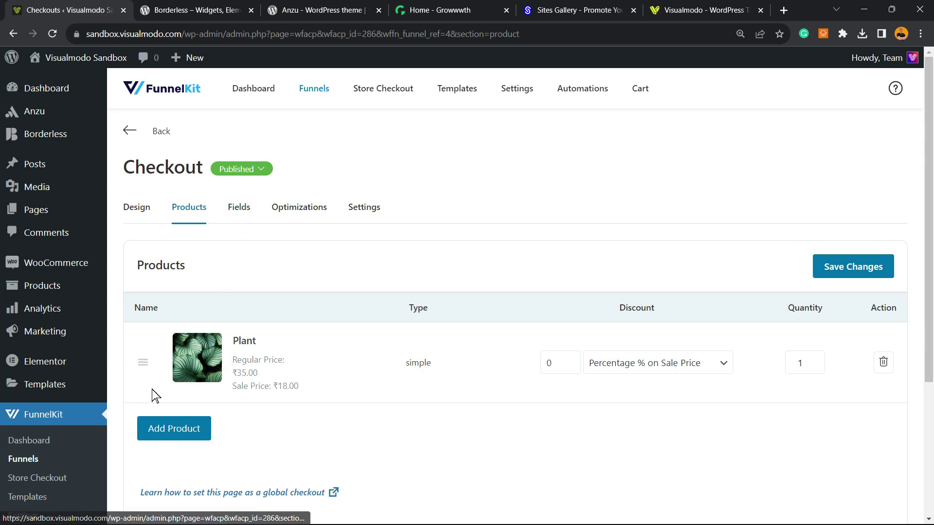
scroll(584, 192, down, 4)
scroll(465, 222, up, 4)
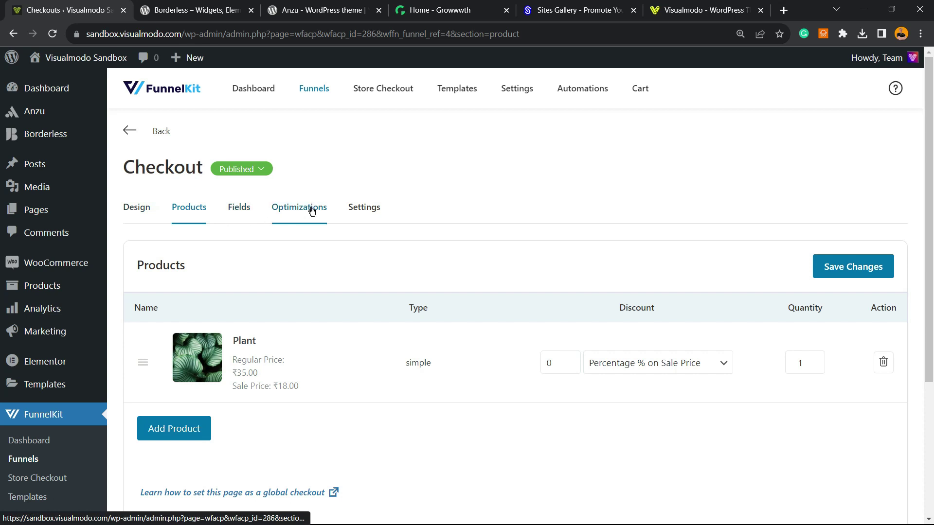
click(129, 131)
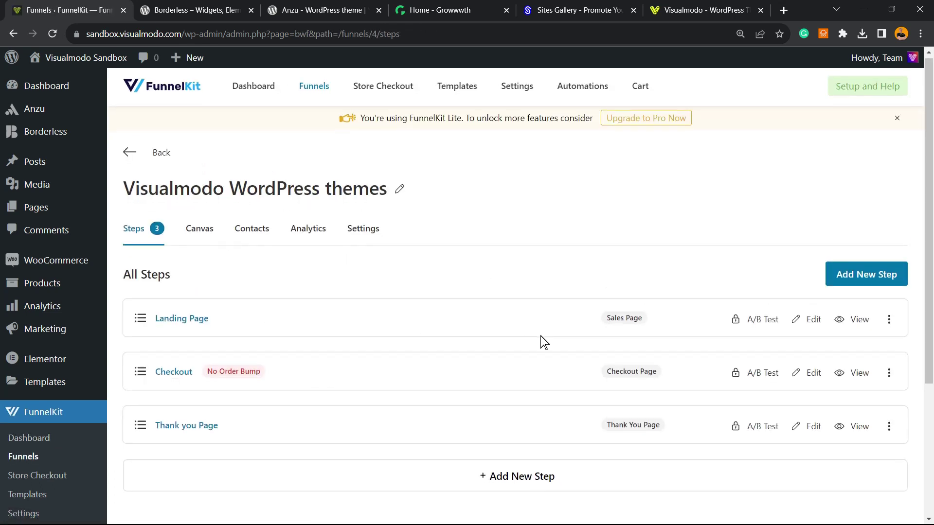
Step: Edit the Landing Page step and scroll to its Presenter Elementor design preview
scroll(277, 263, down, 3)
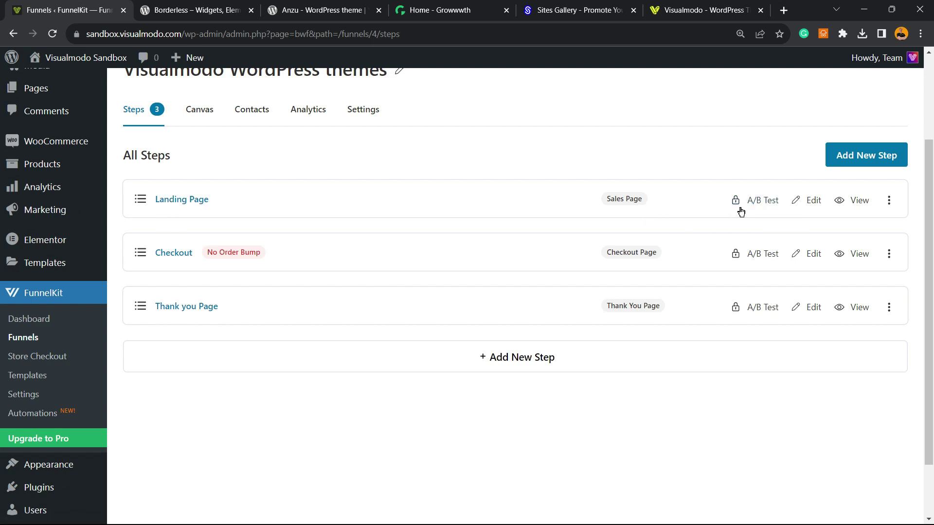
click(814, 201)
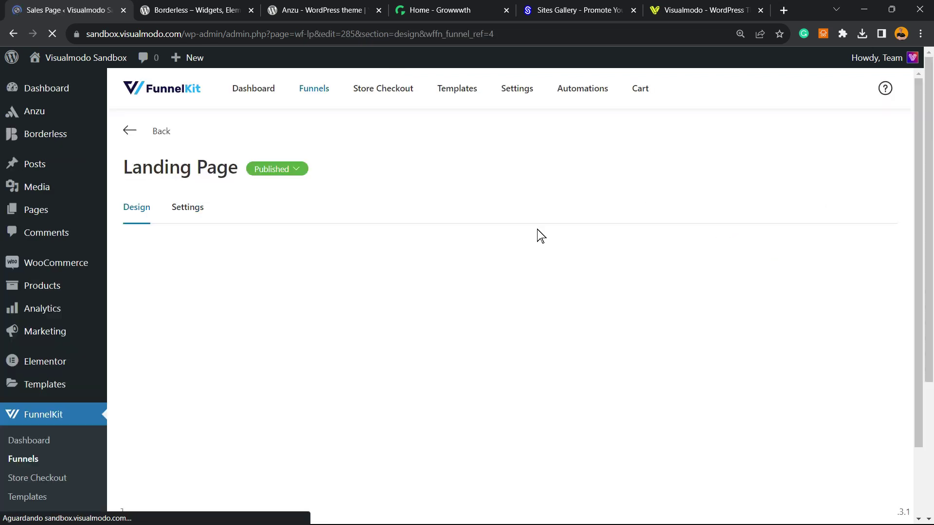
scroll(354, 236, down, 3)
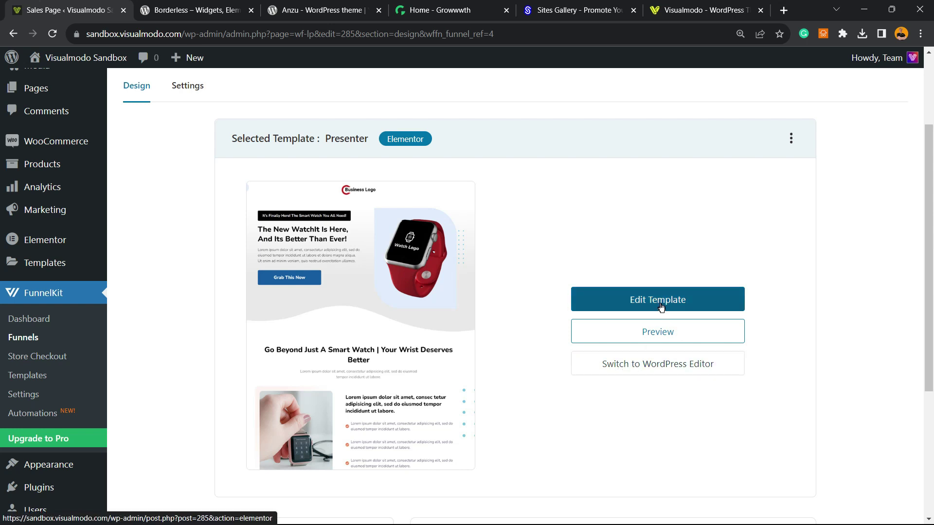
Step: Open the landing page in Elementor and swap the header Business Logo for the Plant Store logo
click(643, 305)
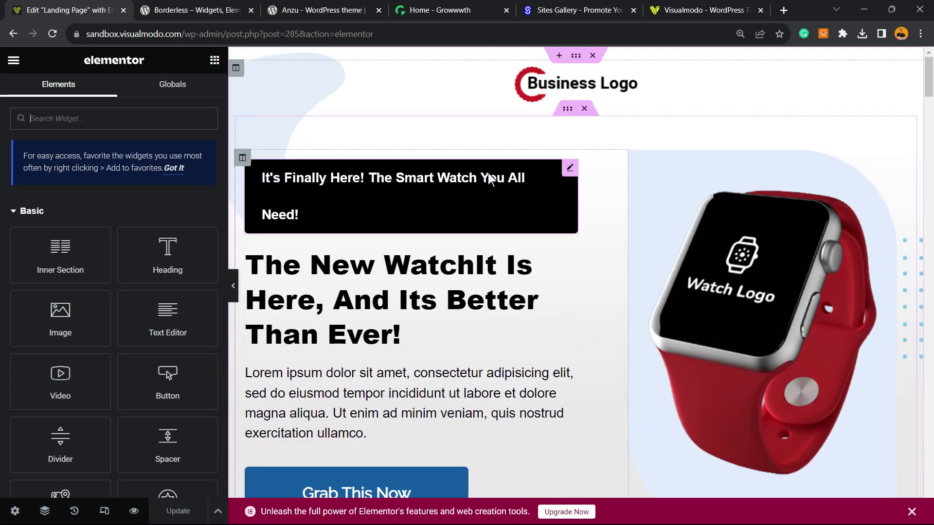
click(544, 83)
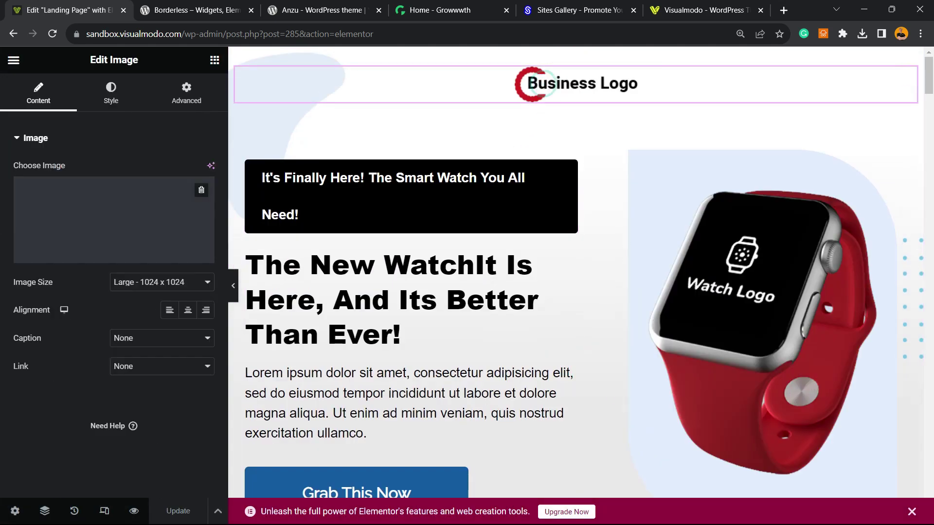
click(129, 218)
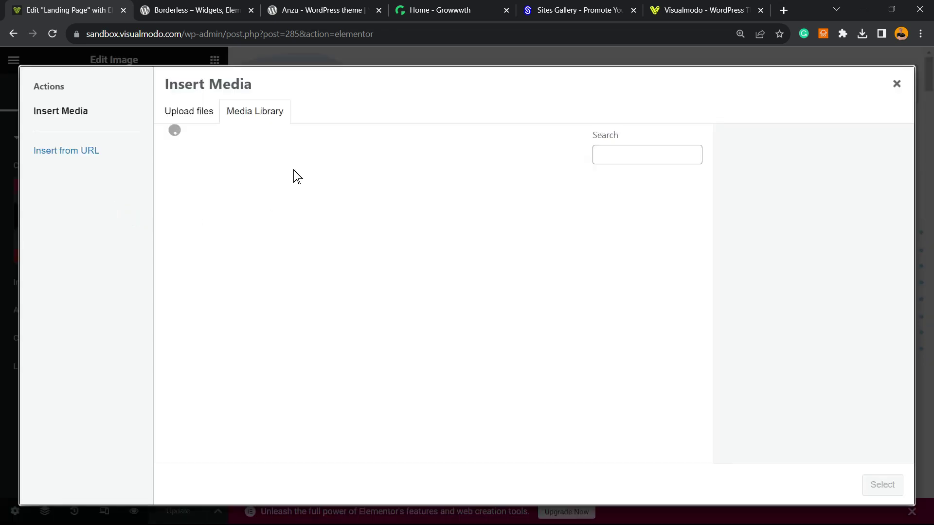
click(929, 90)
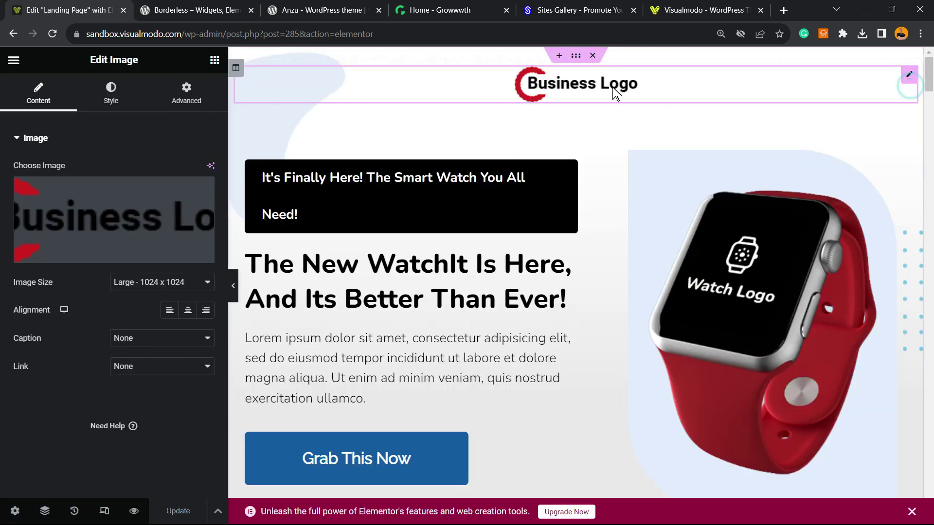
click(127, 220)
click(510, 349)
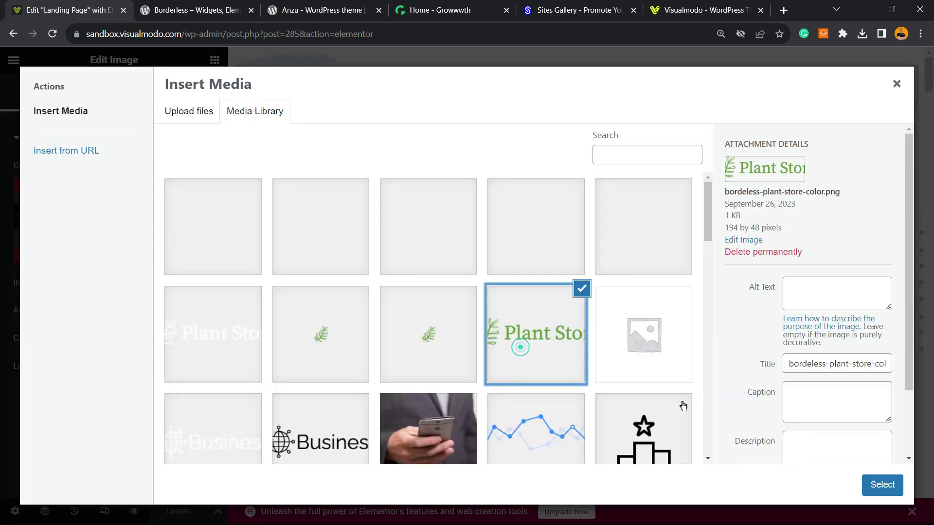
click(874, 485)
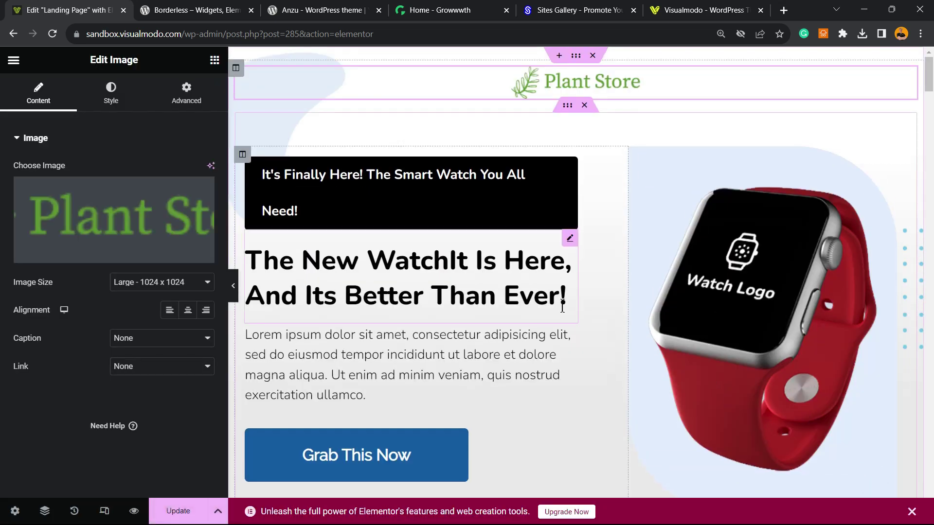
Step: Drag the YouTube Video widget below the Buy Now button
scroll(443, 271, down, 5)
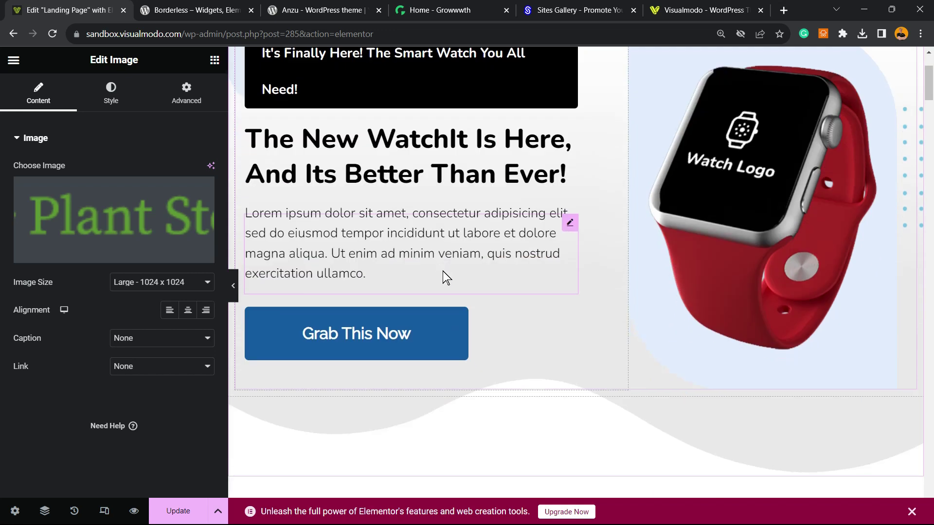
scroll(737, 233, up, 3)
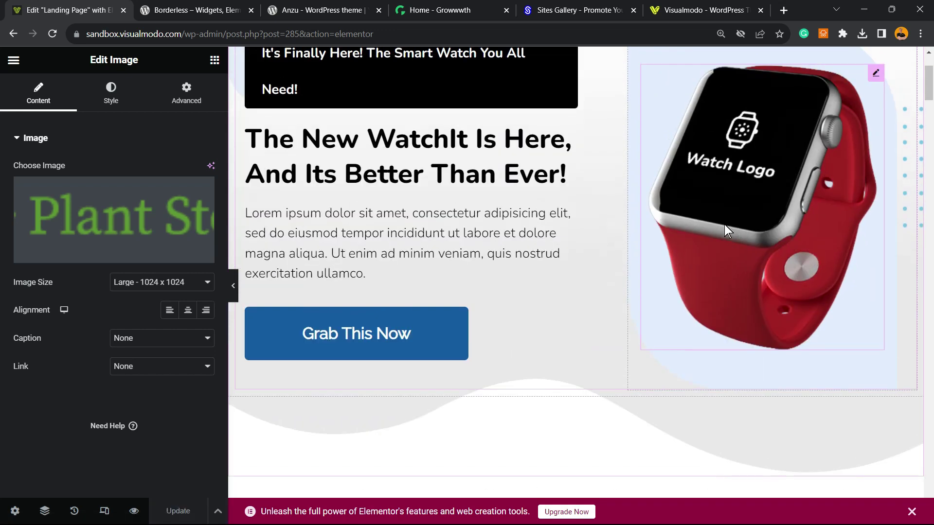
scroll(571, 212, down, 15)
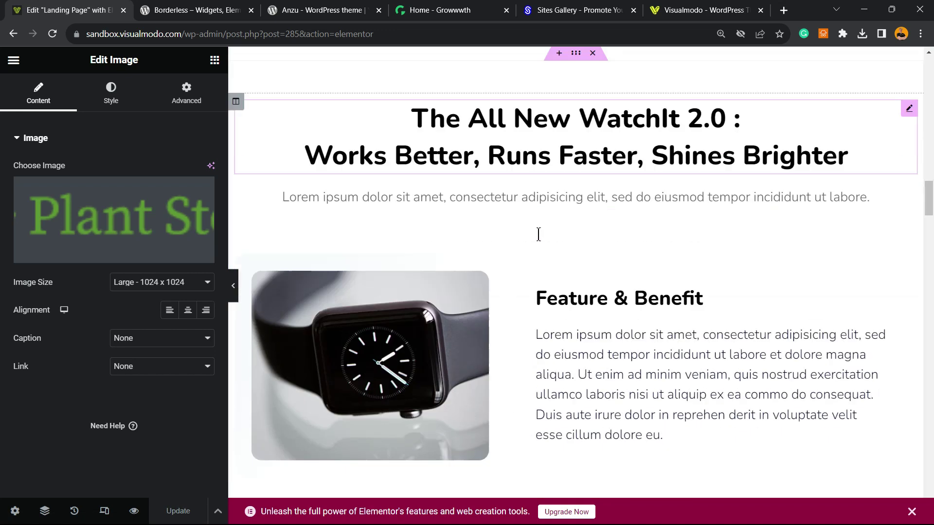
scroll(538, 234, down, 20)
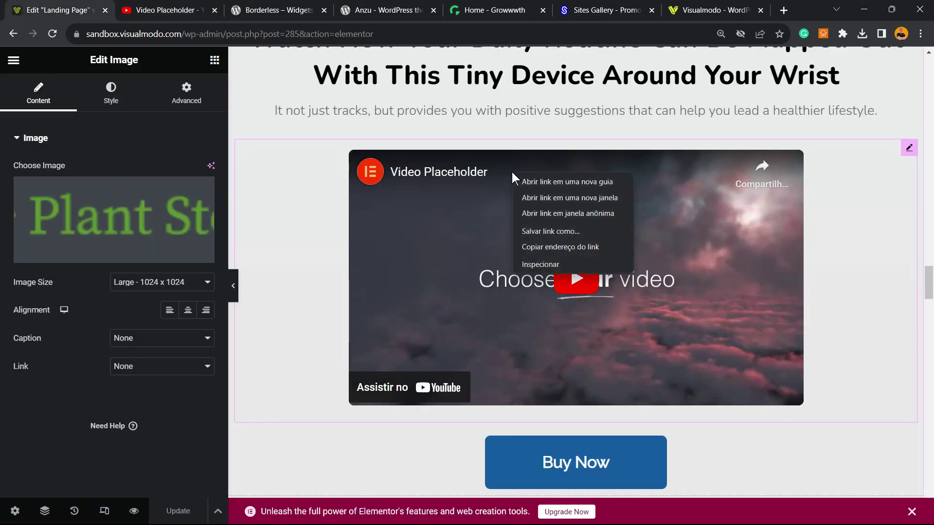
drag(362, 186, 332, 189)
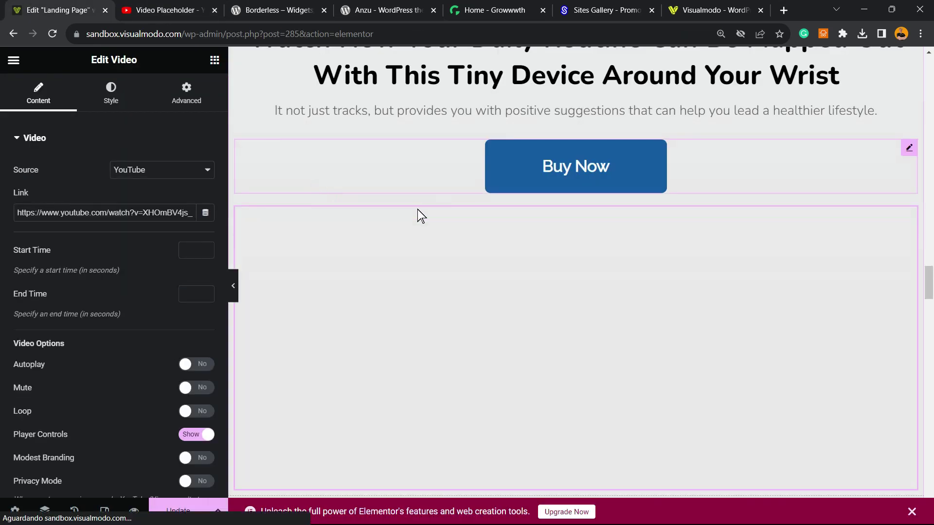
Step: Select the video's YouTube link, then leave Elementor for the previous page
triple_click(75, 218)
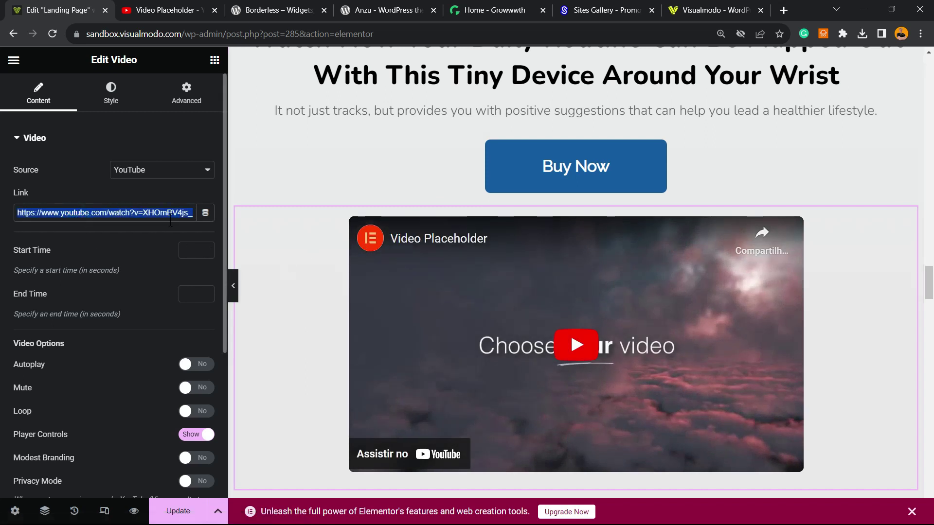
scroll(301, 344, down, 10)
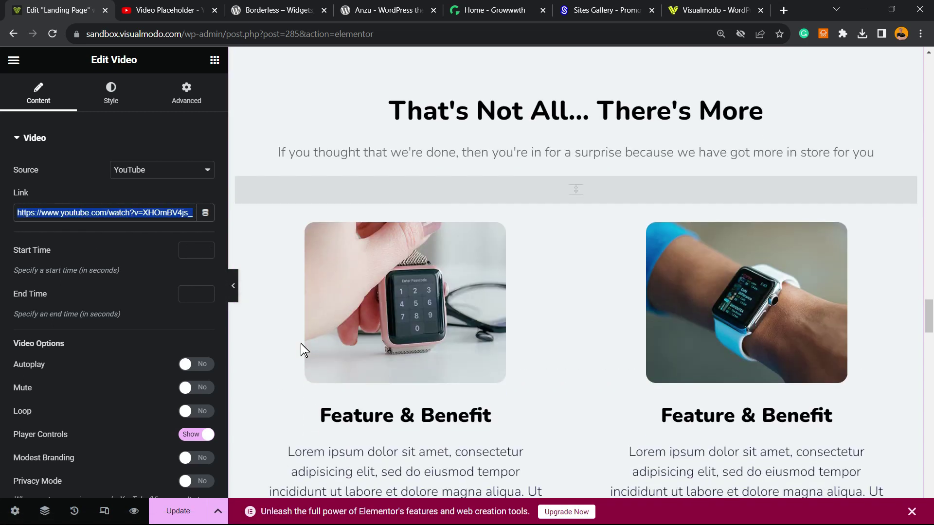
scroll(300, 343, down, 10)
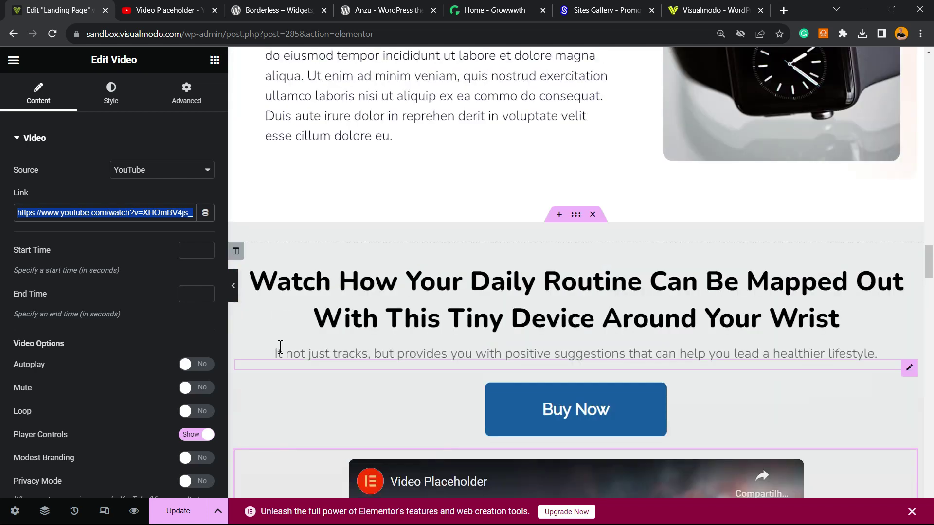
scroll(284, 340, up, 20)
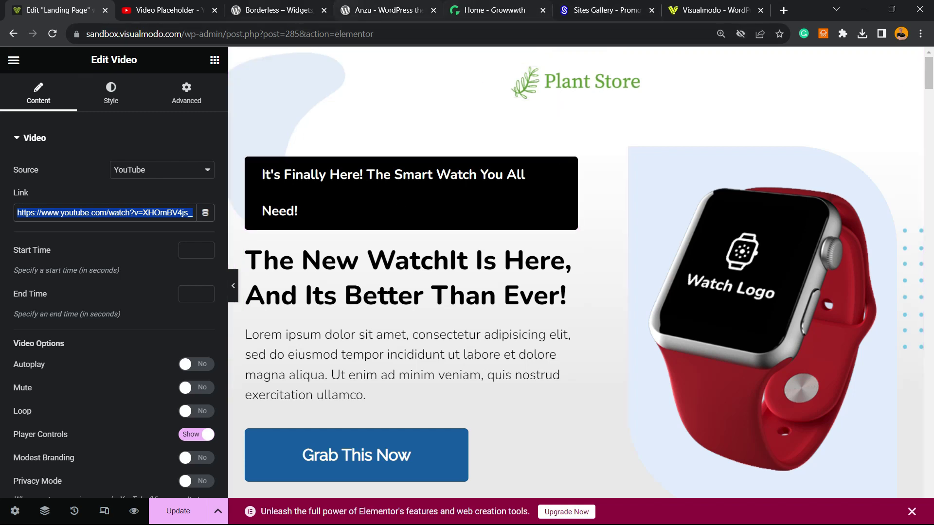
click(9, 38)
Step: Confirm leaving the editor and open the live landing page preview in a new tab
click(515, 103)
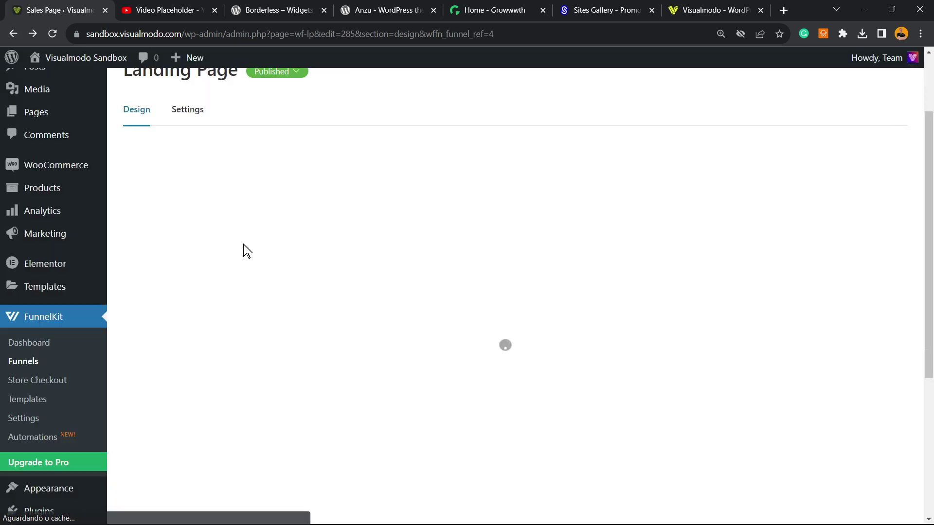
scroll(451, 237, up, 2)
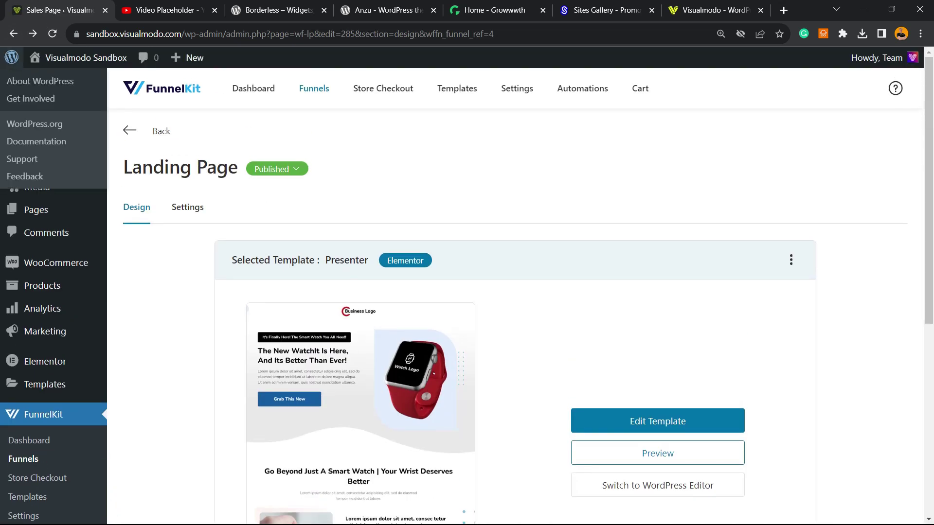
click(13, 33)
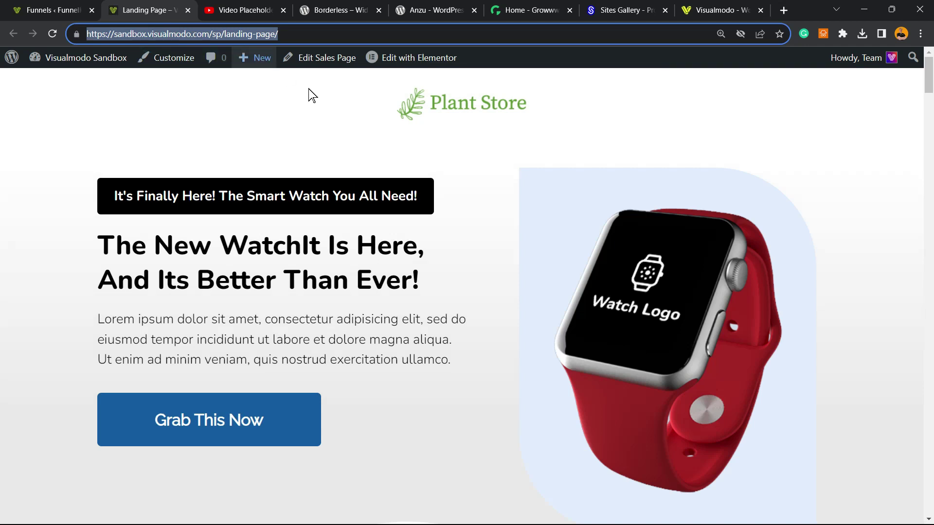
Step: Scroll the live Presenter landing page from hero to footer and back, then switch Chrome tabs
scroll(317, 249, down, 3)
scroll(313, 240, up, 3)
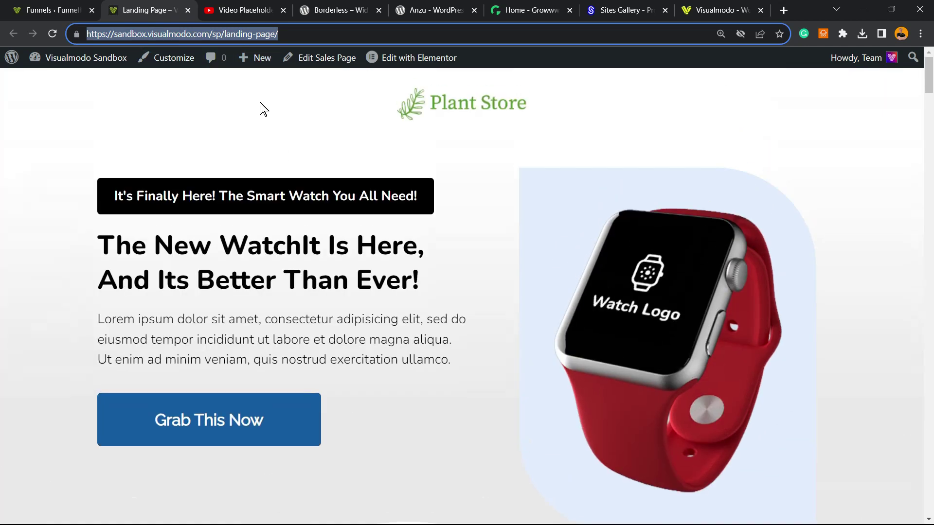
scroll(330, 208, down, 20)
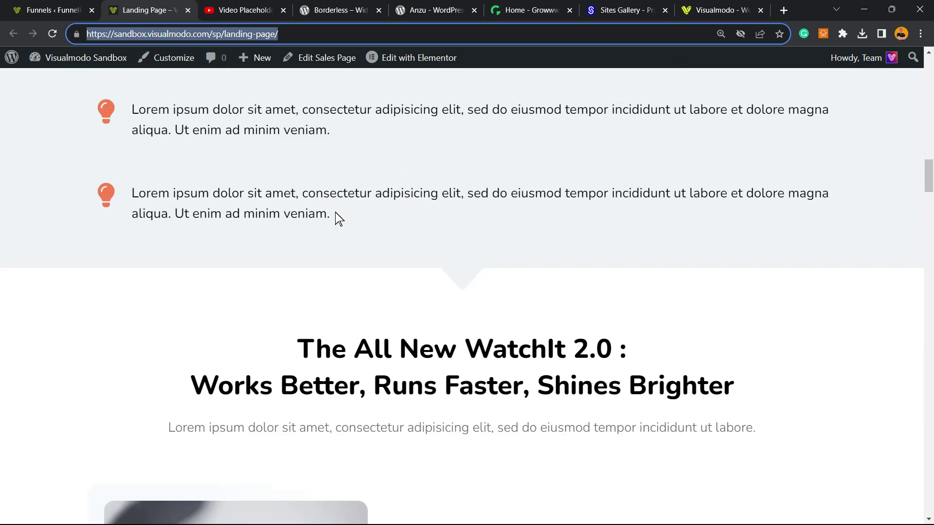
scroll(339, 219, down, 20)
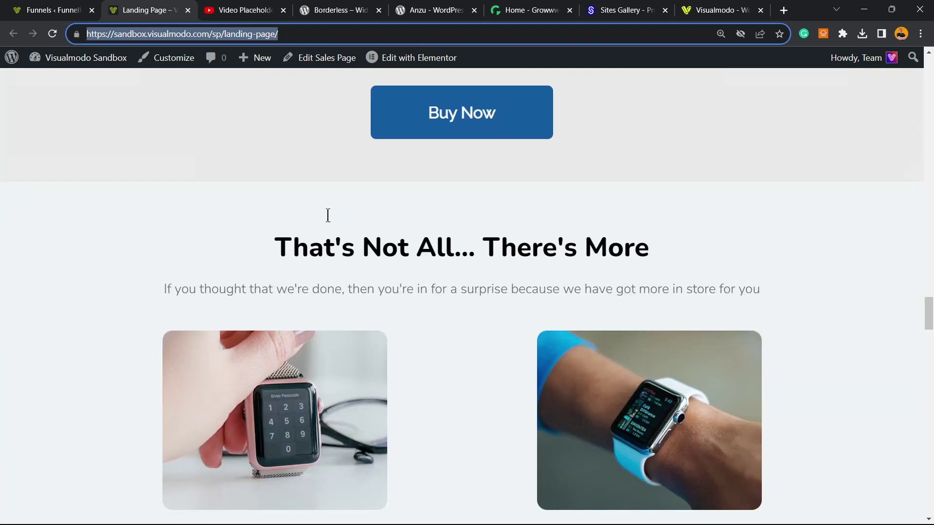
scroll(354, 230, up, 20)
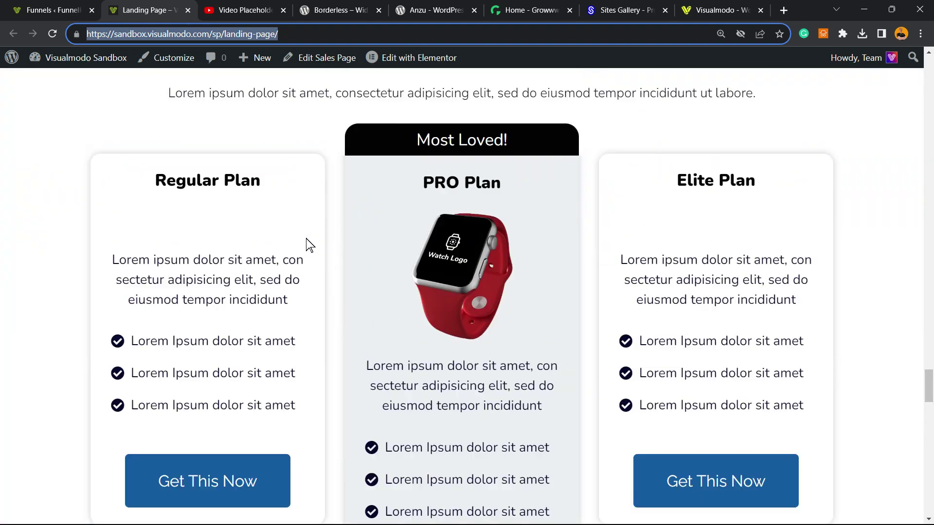
scroll(299, 244, up, 20)
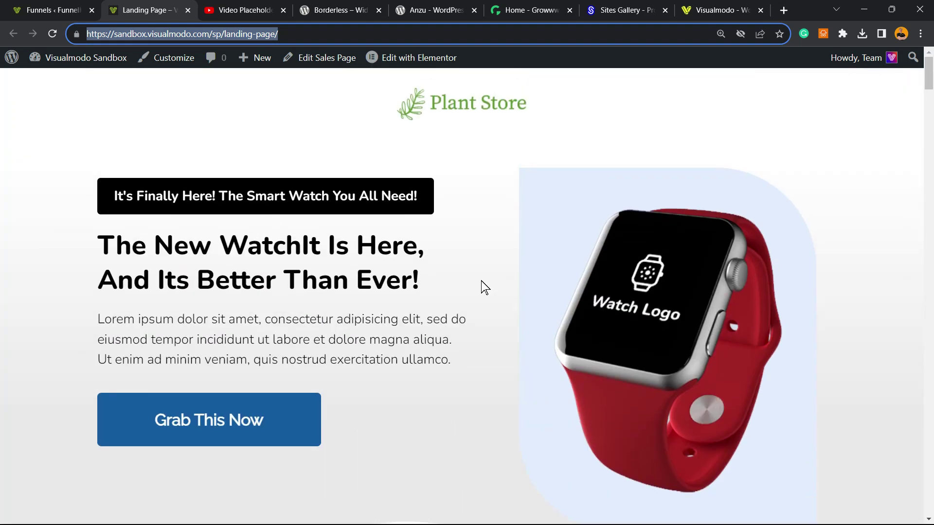
scroll(328, 297, down, 20)
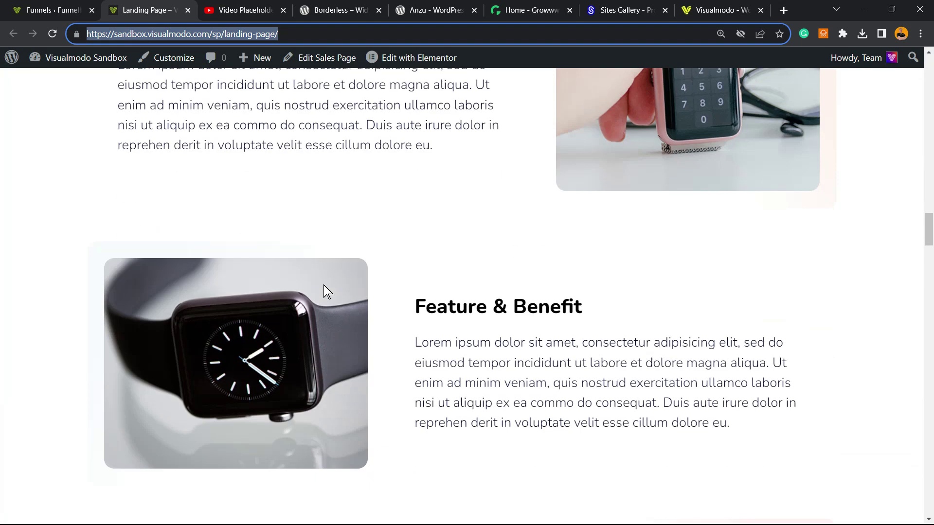
scroll(317, 291, down, 20)
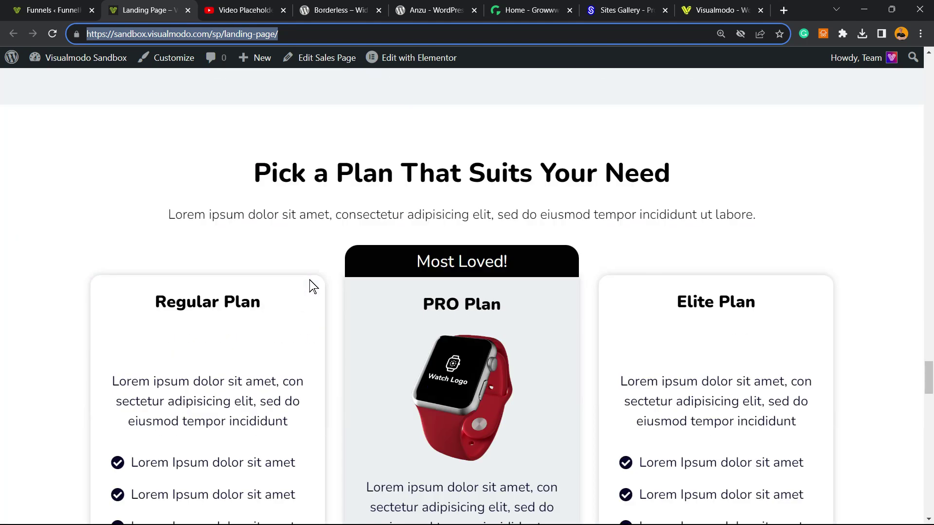
scroll(309, 284, down, 15)
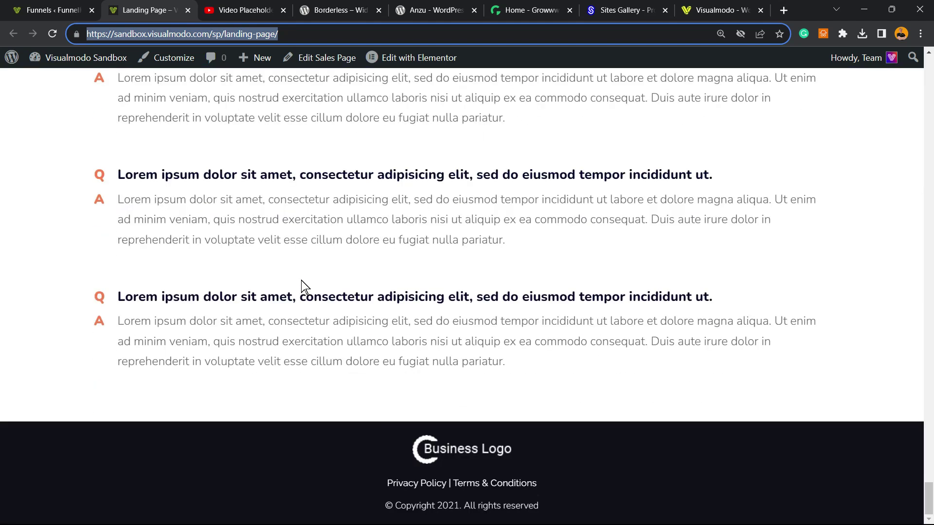
scroll(305, 287, up, 12)
scroll(302, 282, up, 20)
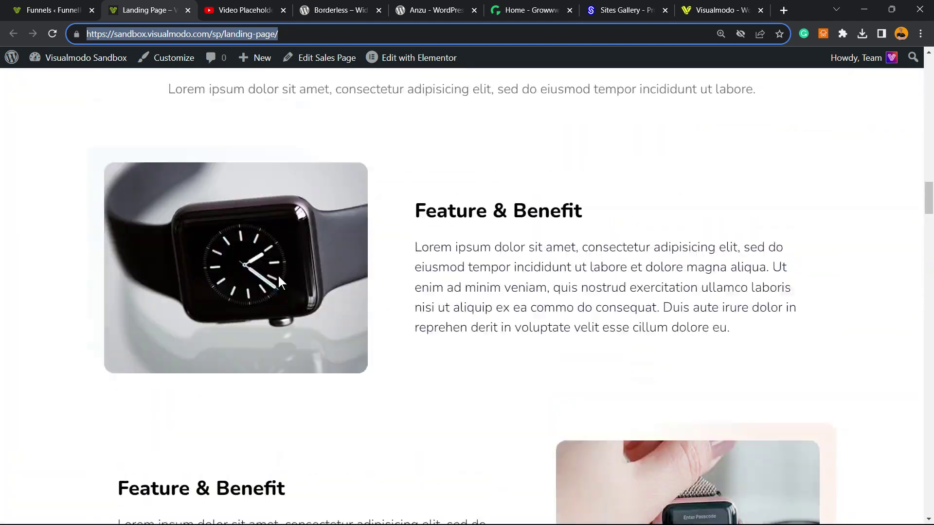
scroll(276, 276, up, 10)
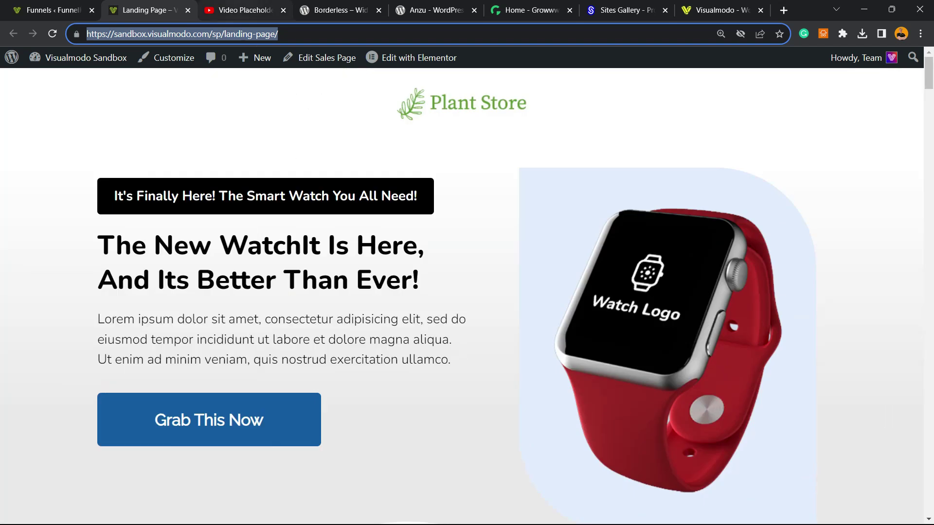
click(246, 10)
Step: Show the Borderless plugin page, close the YouTube video placeholder tab, and scroll Borderless
click(339, 13)
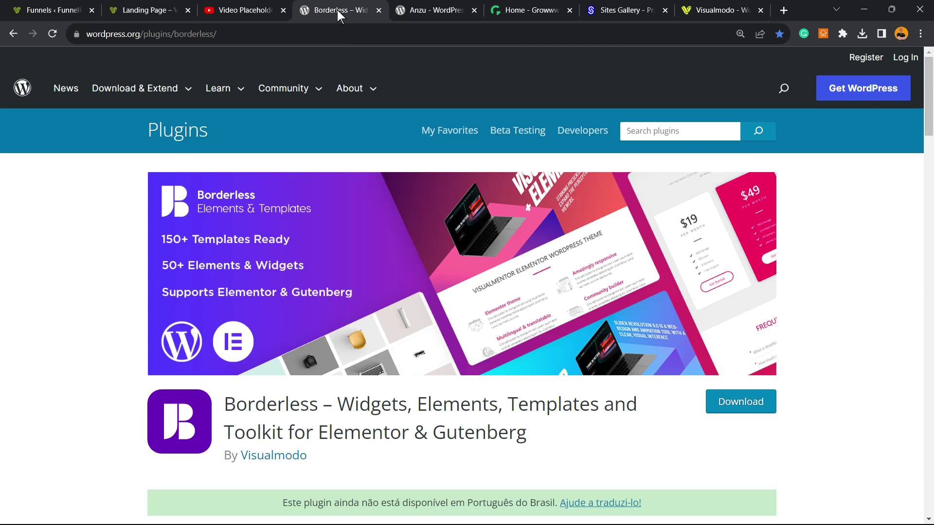
click(283, 10)
scroll(313, 313, down, 3)
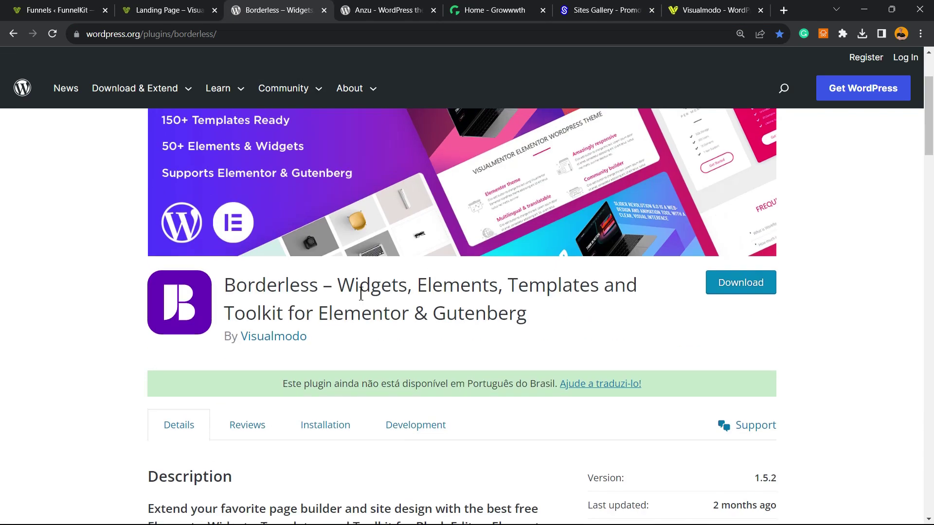
scroll(366, 307, up, 3)
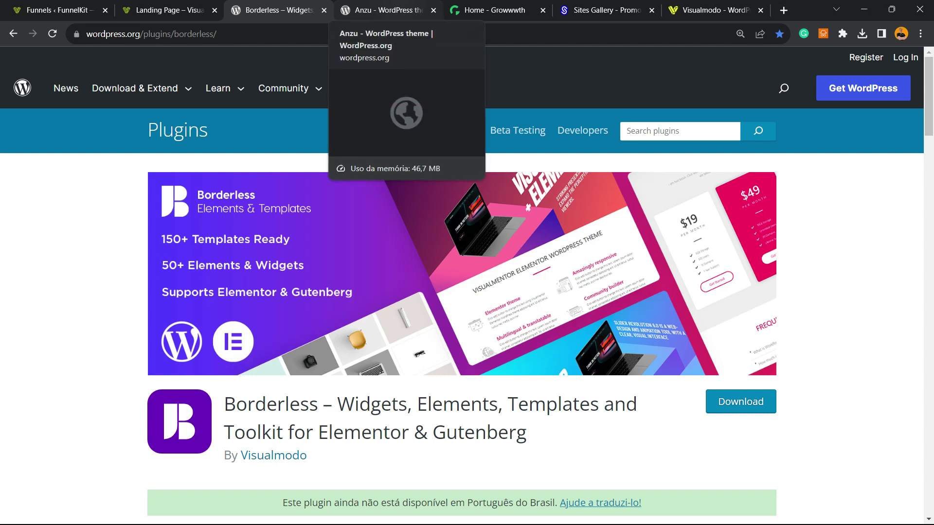
Step: Switch to the Anzu theme page by Visualmodo and scroll through it
click(399, 7)
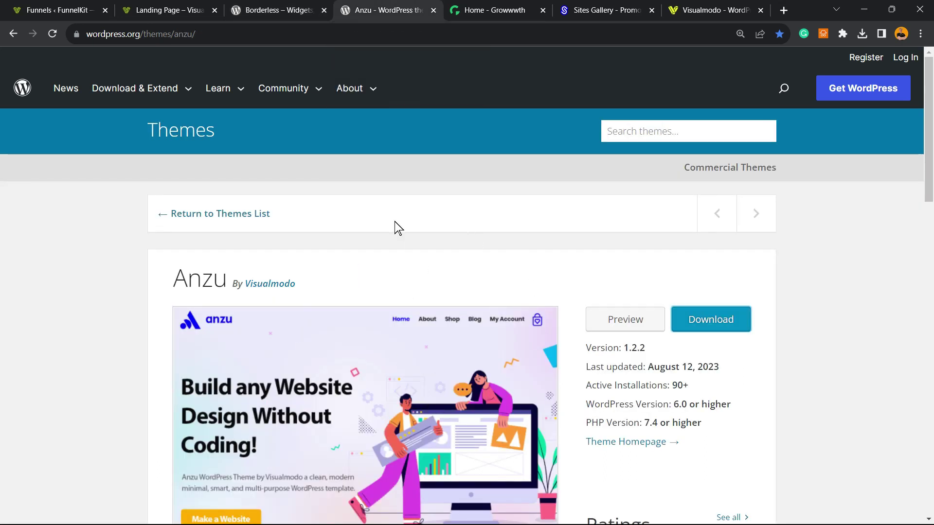
scroll(303, 223, down, 8)
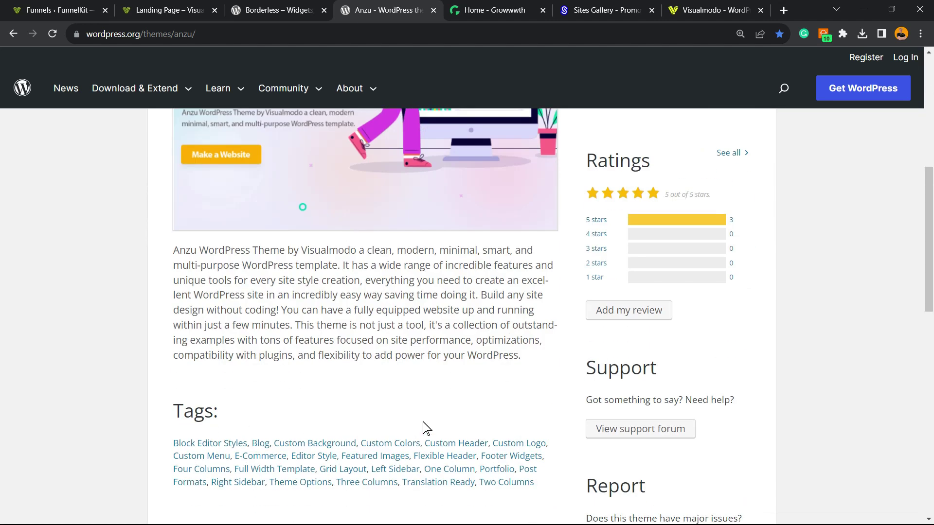
scroll(380, 313, up, 8)
Step: Switch to the Growwwth guest posting site and scroll through its homepage
key(ctrl+Tab)
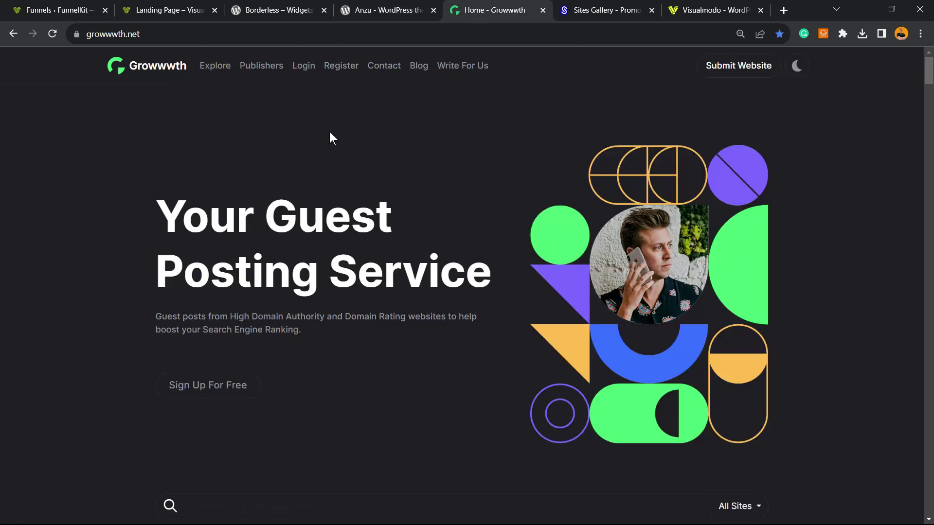
scroll(287, 205, down, 7)
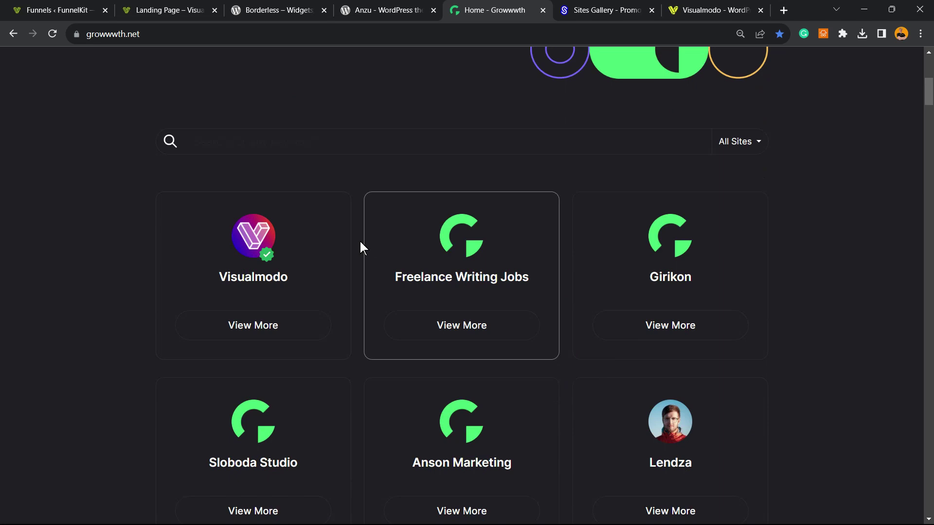
scroll(348, 292, down, 20)
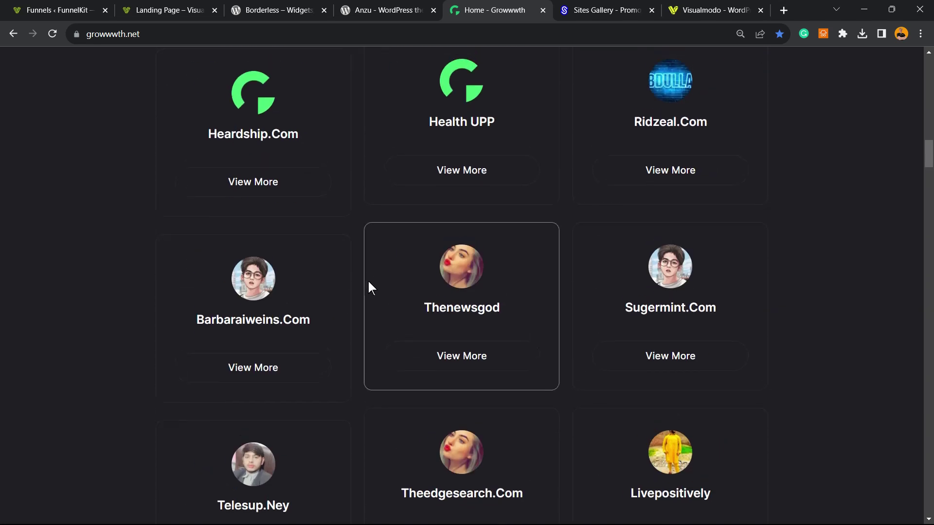
scroll(367, 279, up, 20)
Step: Browse the Sites Gallery showcase, then move on to the Visualmodo homepage
key(ctrl+Tab)
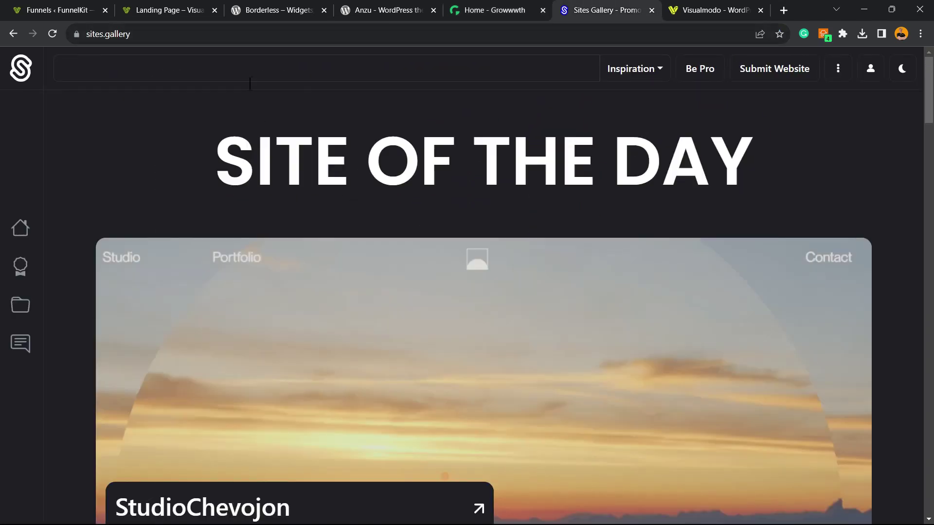
scroll(281, 177, down, 12)
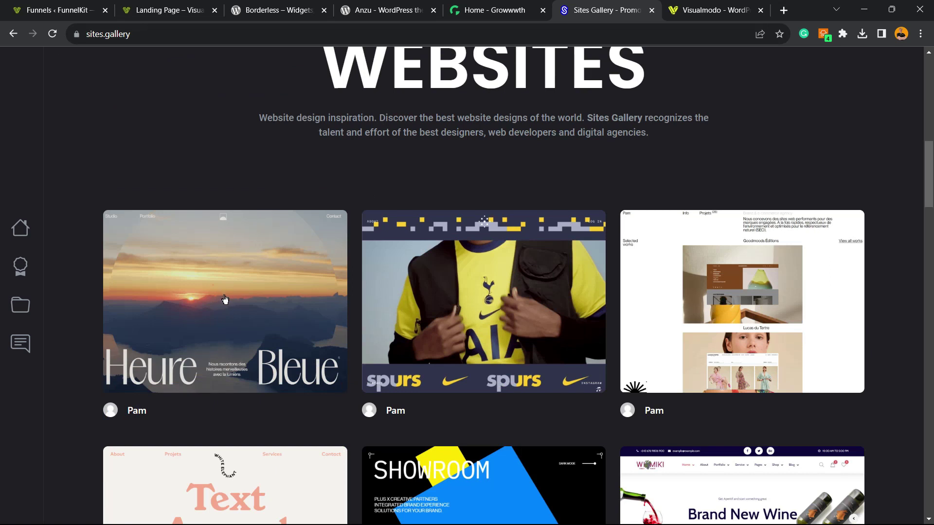
scroll(225, 299, up, 12)
scroll(221, 298, down, 16)
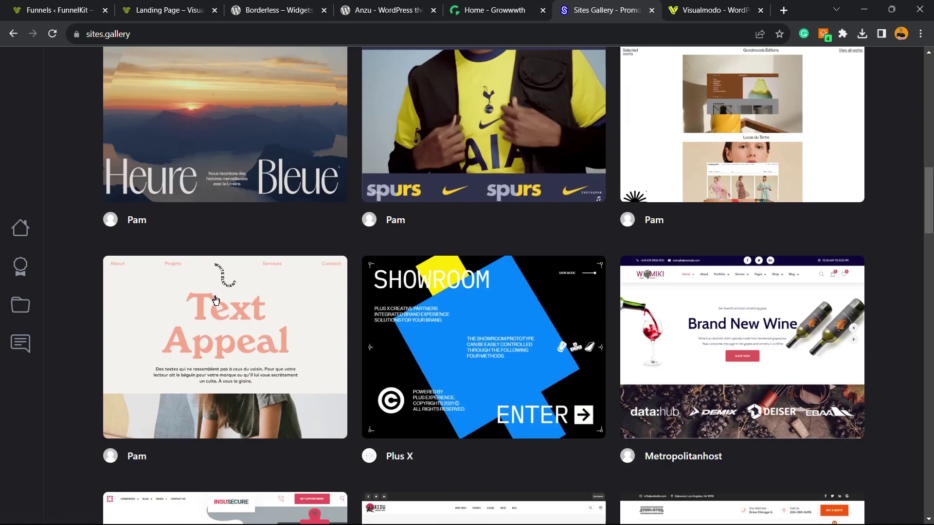
scroll(217, 299, up, 15)
key(ctrl+Tab)
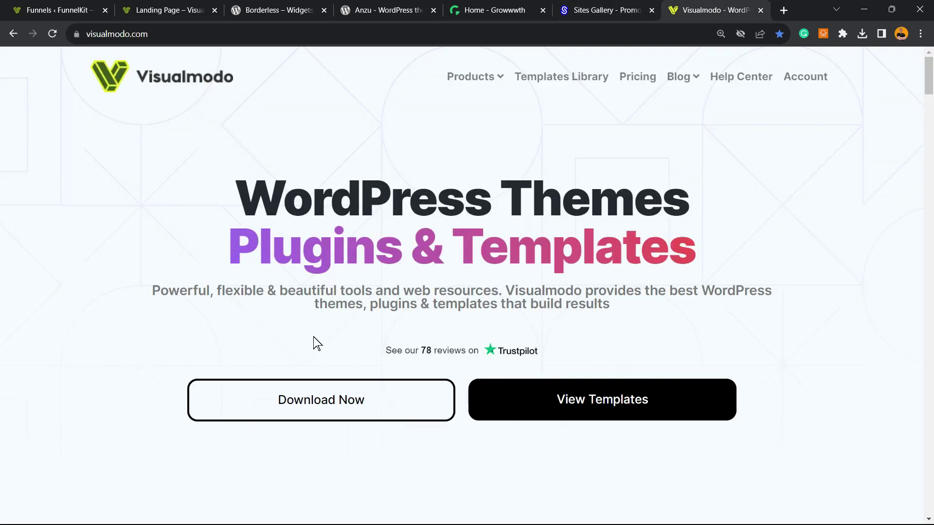
Step: Select the hero subtitle, then browse Templates Library designs like Wildlife Safari, Dentist and Wedding
triple_click(270, 295)
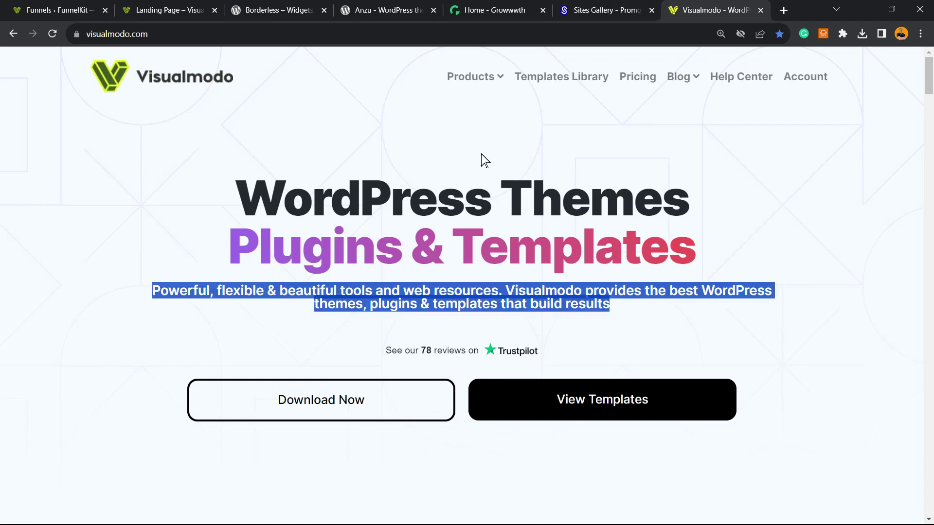
click(557, 79)
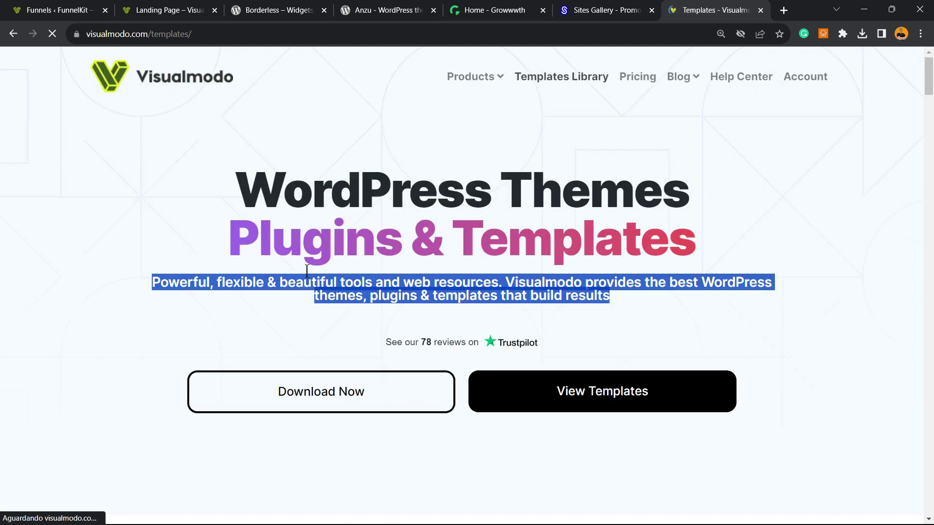
scroll(518, 275, down, 8)
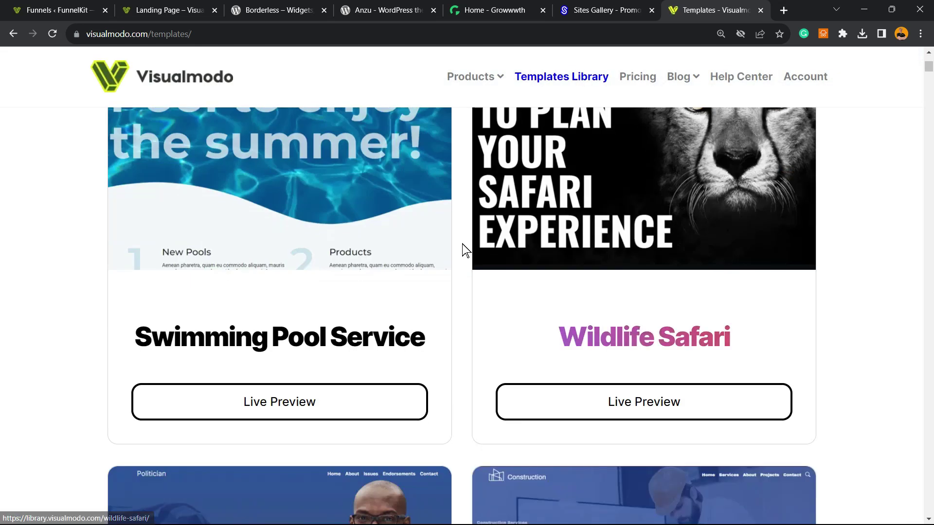
scroll(448, 253, down, 15)
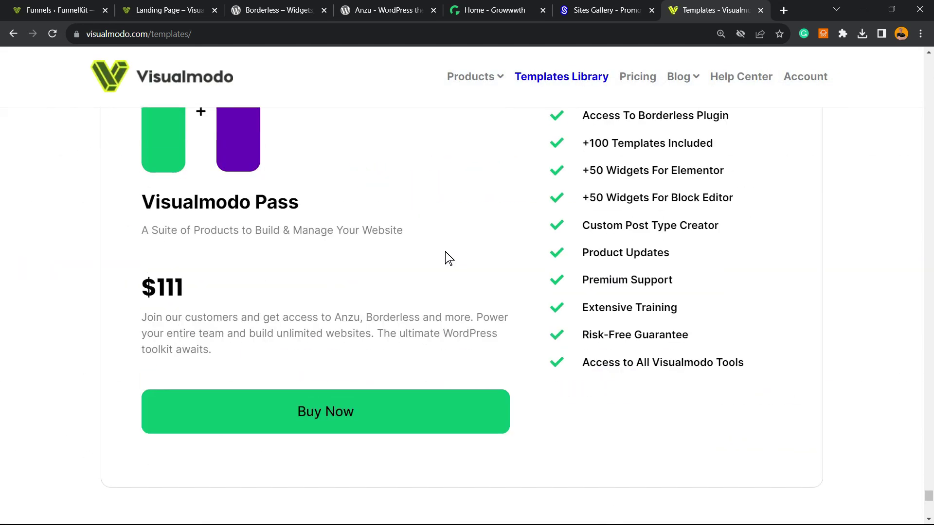
scroll(446, 263, up, 15)
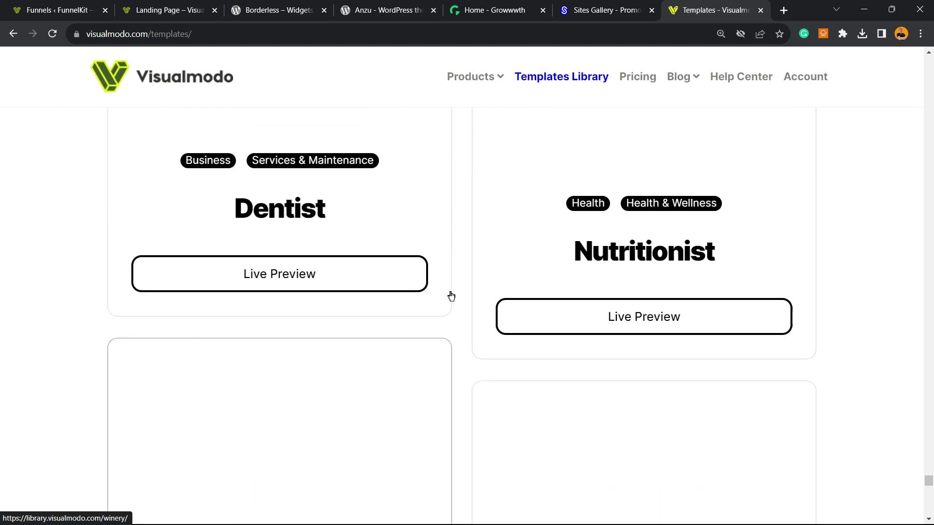
scroll(454, 304, up, 12)
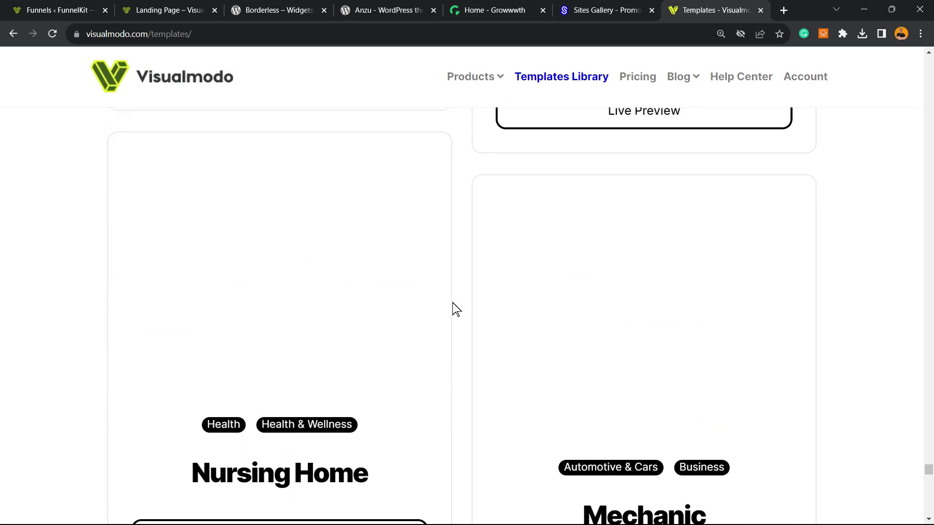
scroll(456, 309, up, 20)
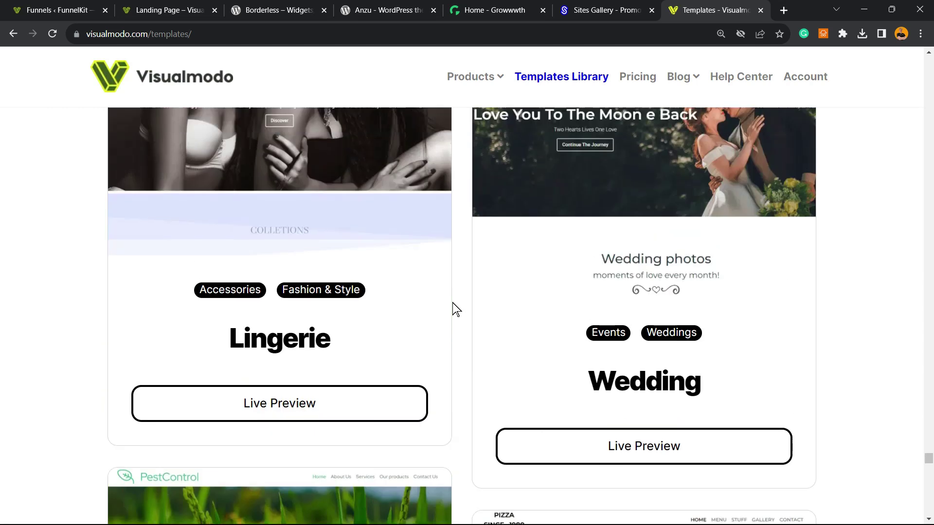
scroll(456, 309, up, 20)
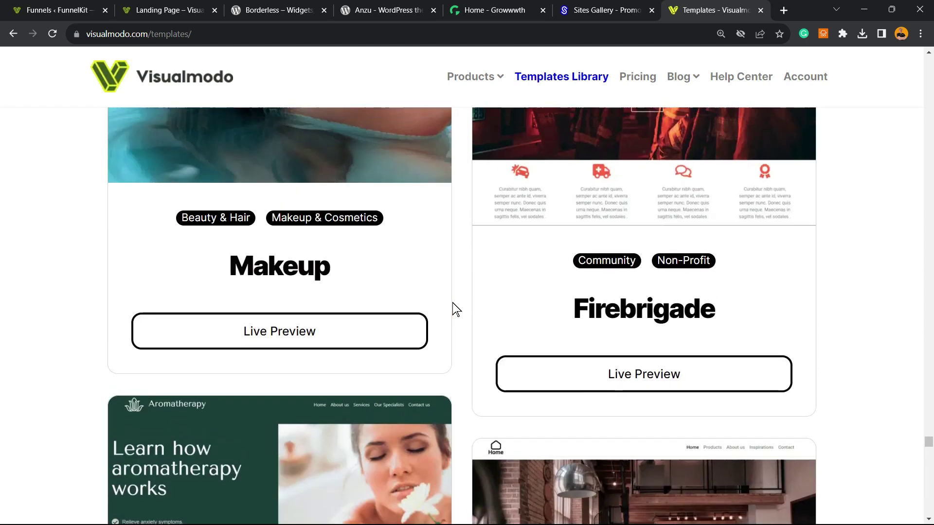
scroll(456, 309, up, 20)
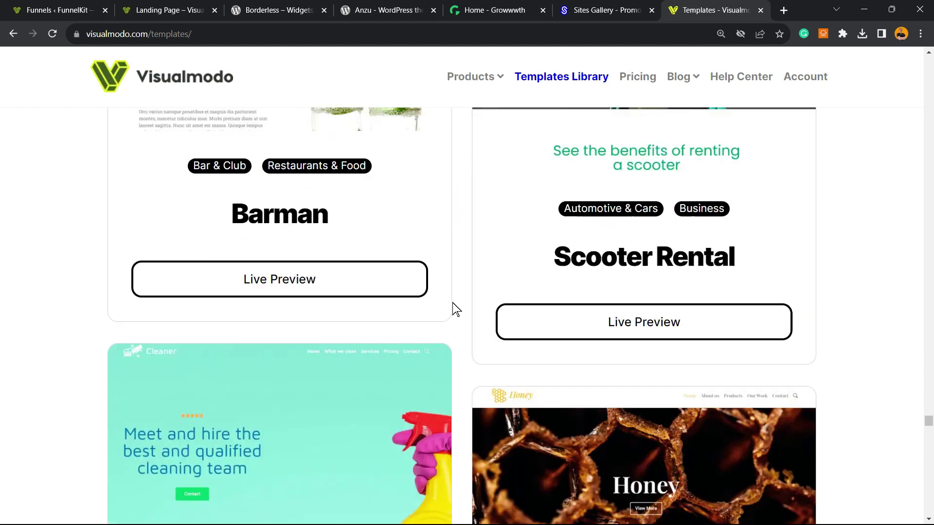
scroll(455, 309, up, 20)
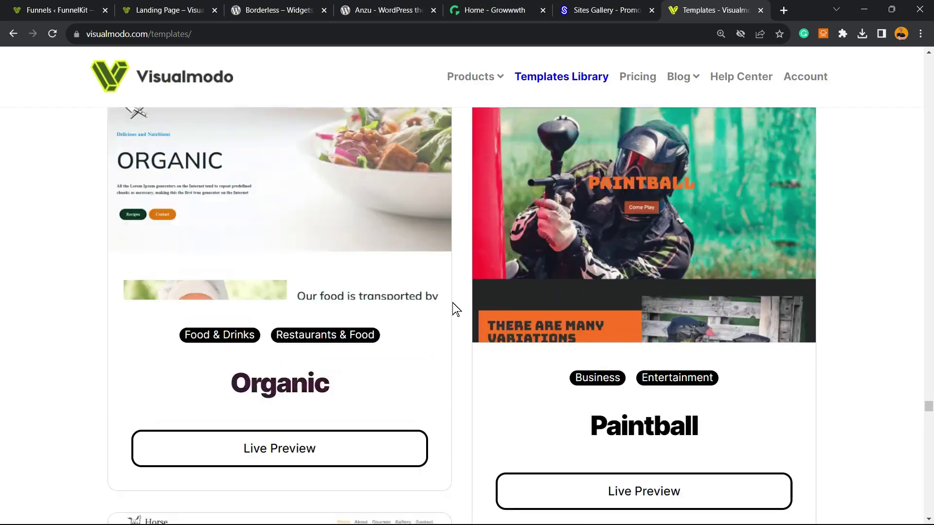